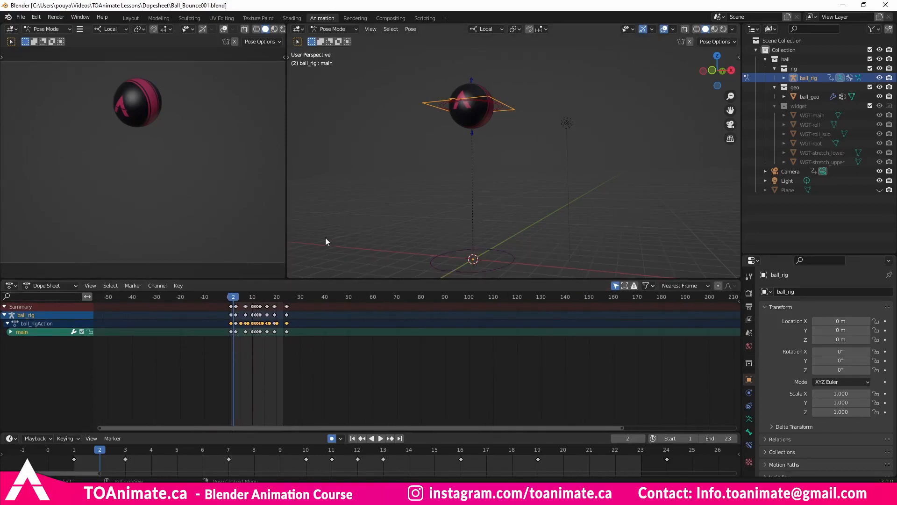
Switch the Dope Sheet area to the Graph Editor and return it to the Dope Sheet
key("ctrl+Tab")
key("ctrl+Tab")
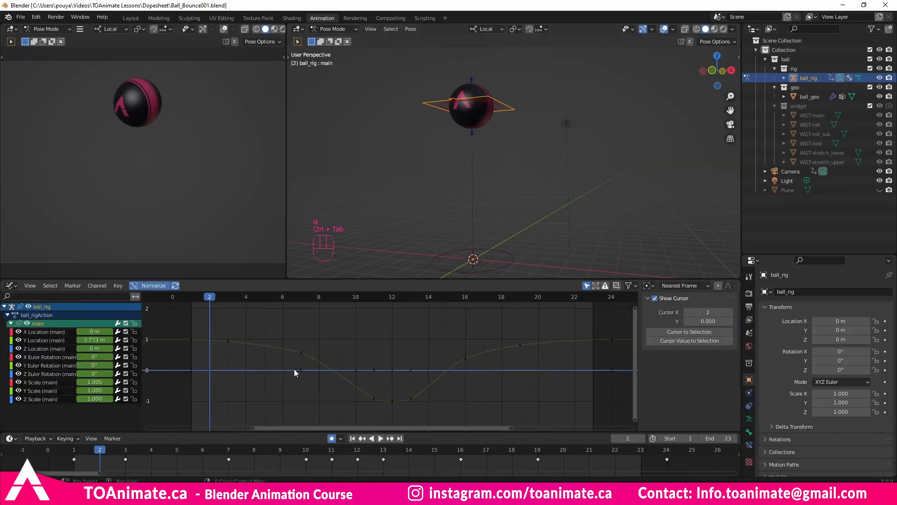
key("ctrl+Tab")
key("ctrl+Tab")
Select all of the ball rig's keyframes in the Dope Sheet and frame them in view
left_click_drag(368, 369, 251, 335)
key("a")
key("KP_Decimal")
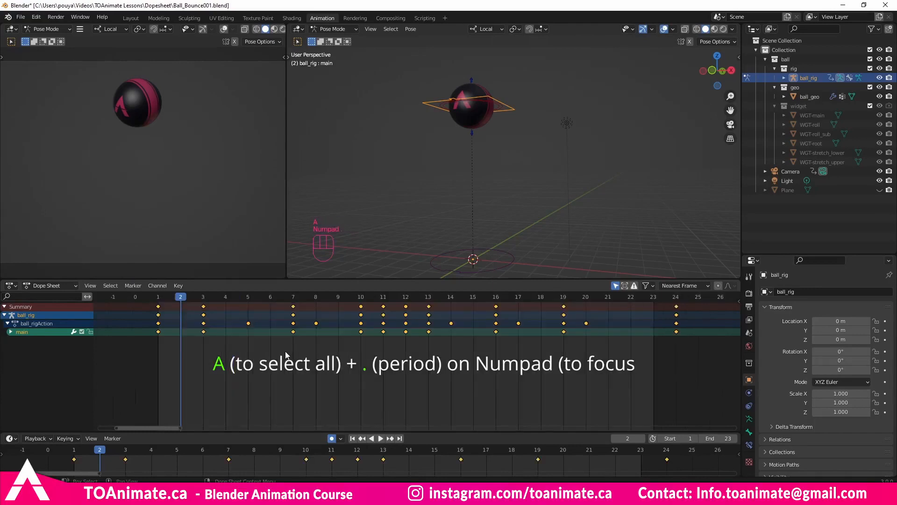
scroll(495, 355, "down", 2)
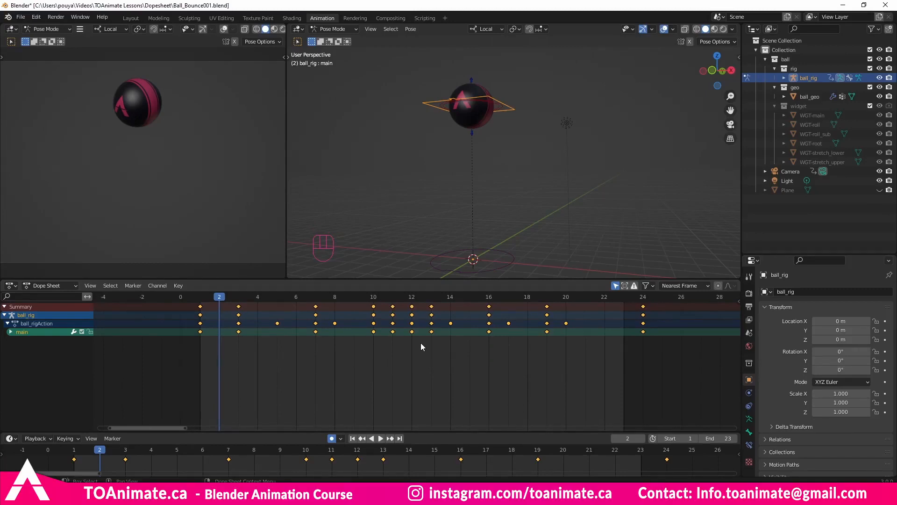
middle_click_drag(414, 342, 419, 347)
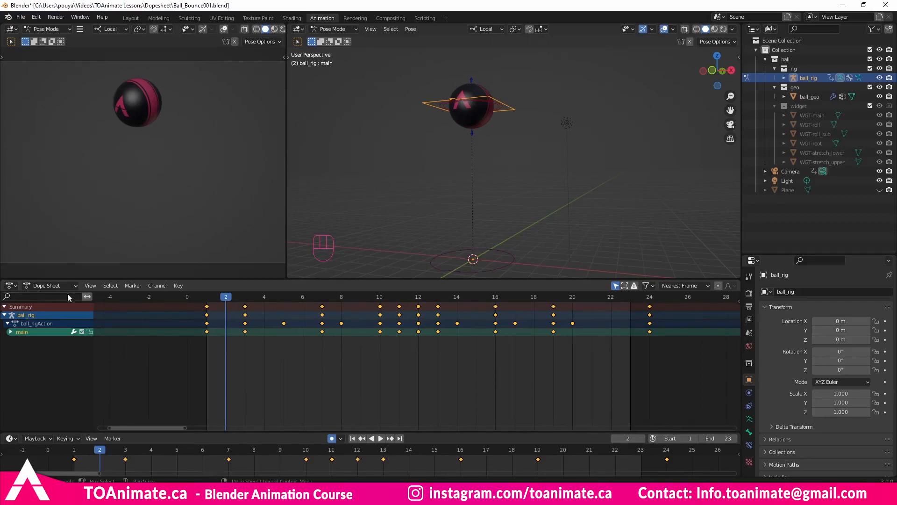
Split the Dope Sheet area in two, turn one half into a Graph Editor without its sidebar, and narrow its channel list
left_click_drag(2, 283, 320, 290)
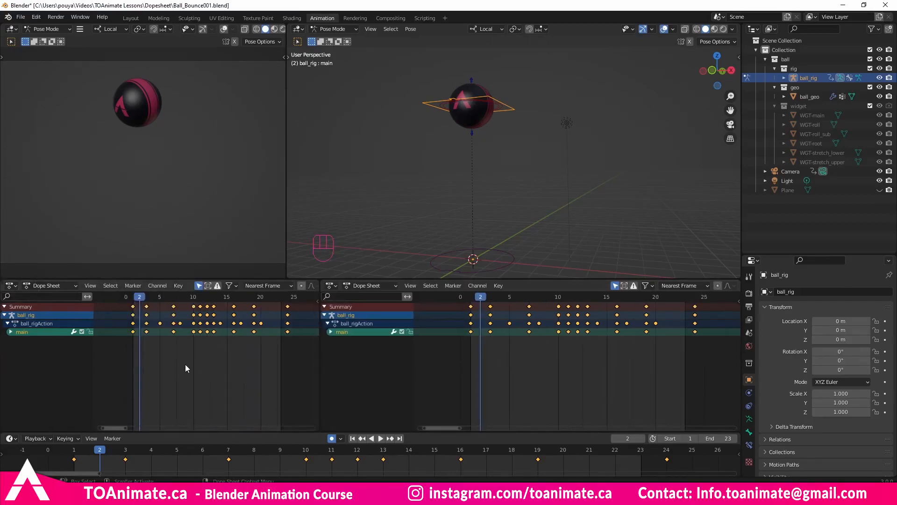
key("ctrl+Tab")
left_click_drag(321, 357, 405, 357)
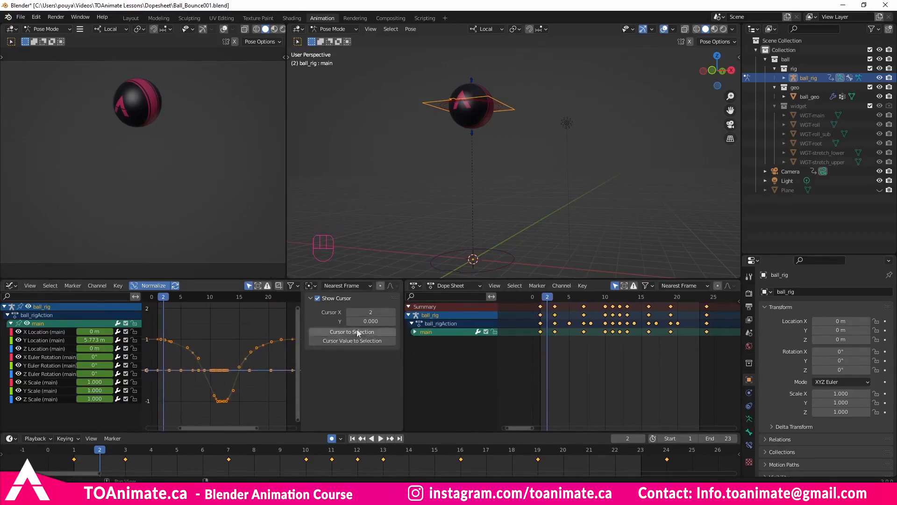
key("n")
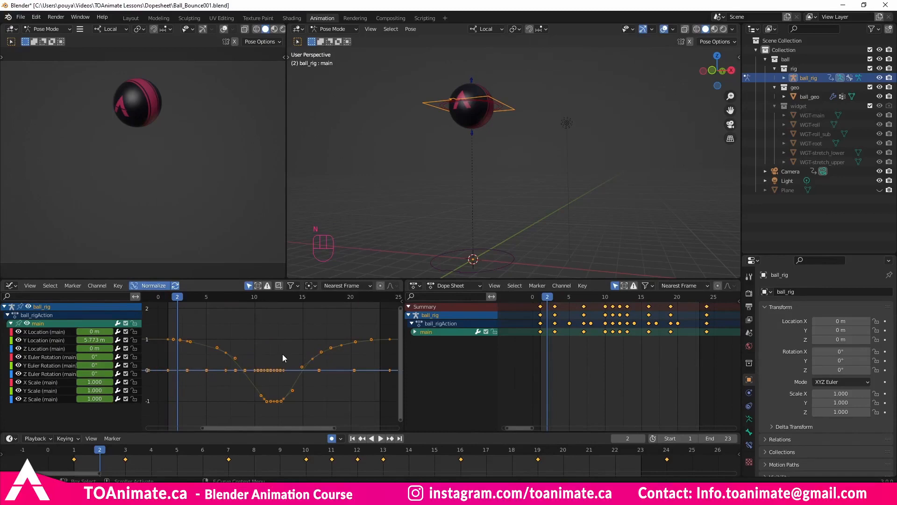
left_click_drag(141, 364, 107, 364)
left_click_drag(404, 364, 390, 364)
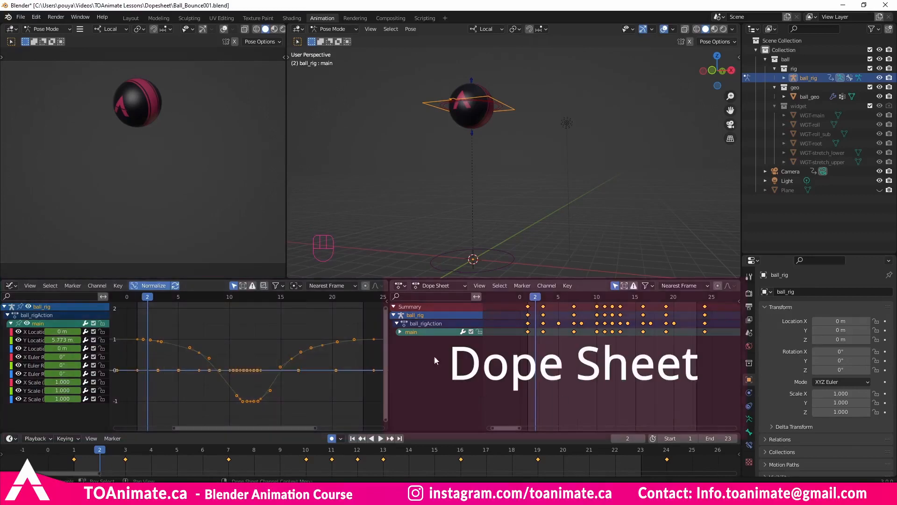
Deselect all keyframes and collapse the Summary channel in the Dope Sheet
middle_click_drag(559, 367, 553, 366)
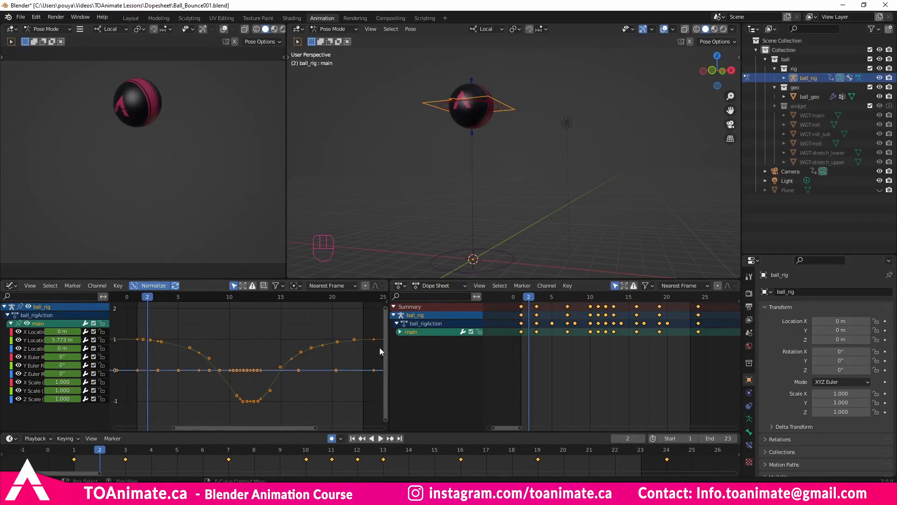
left_click(511, 351)
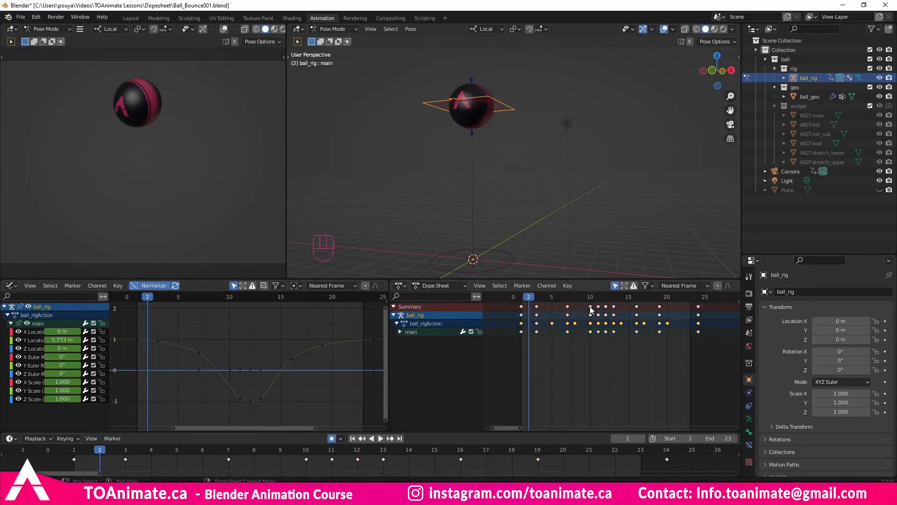
left_click(393, 306)
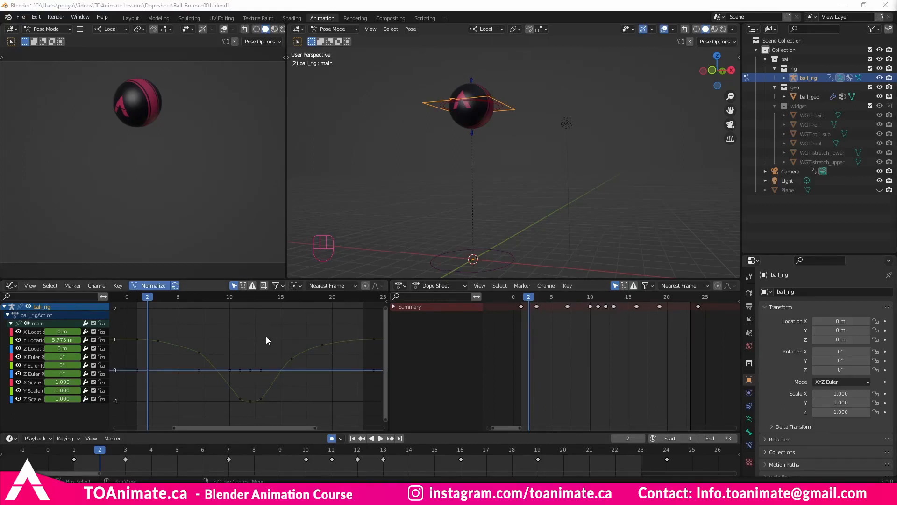
Try to move the Y Location keyframe at frame 7 and its handle in the Graph Editor
left_click_drag(211, 345, 188, 358)
key("g")
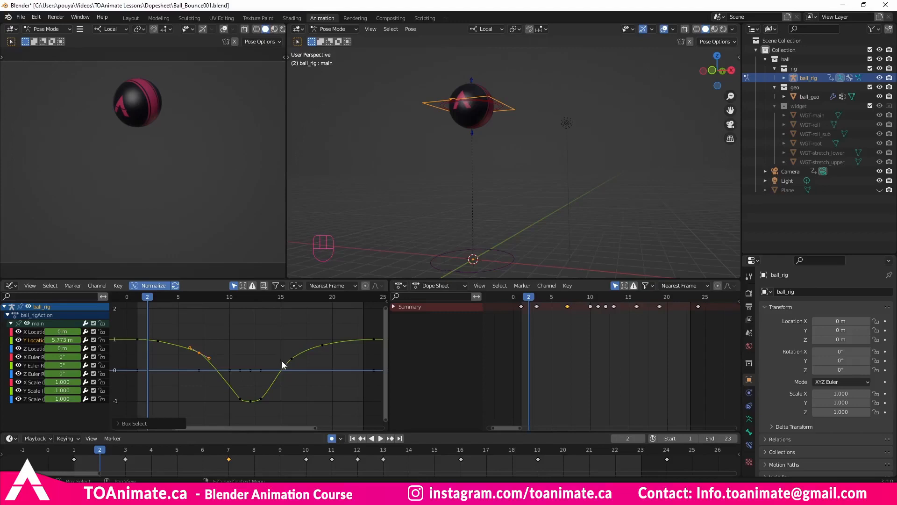
left_click_drag(210, 358, 210, 358)
right_click(210, 358)
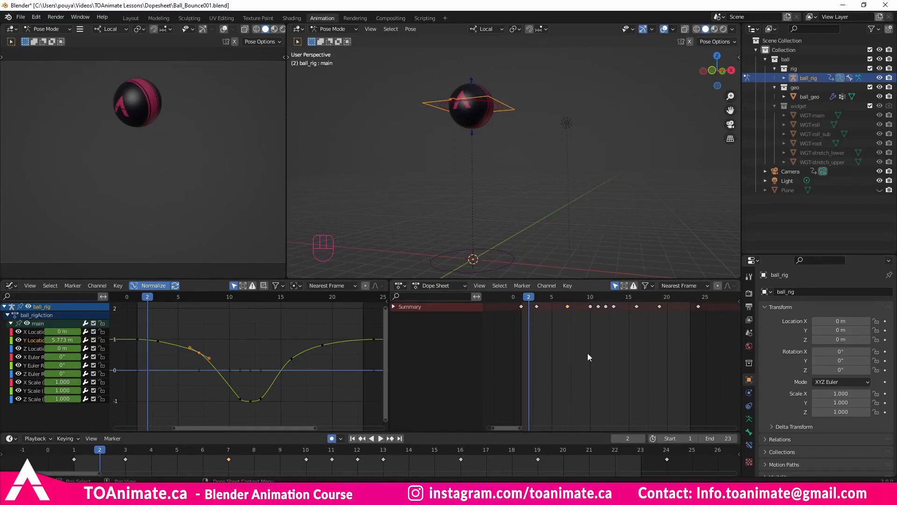
middle_click_drag(588, 357, 575, 358)
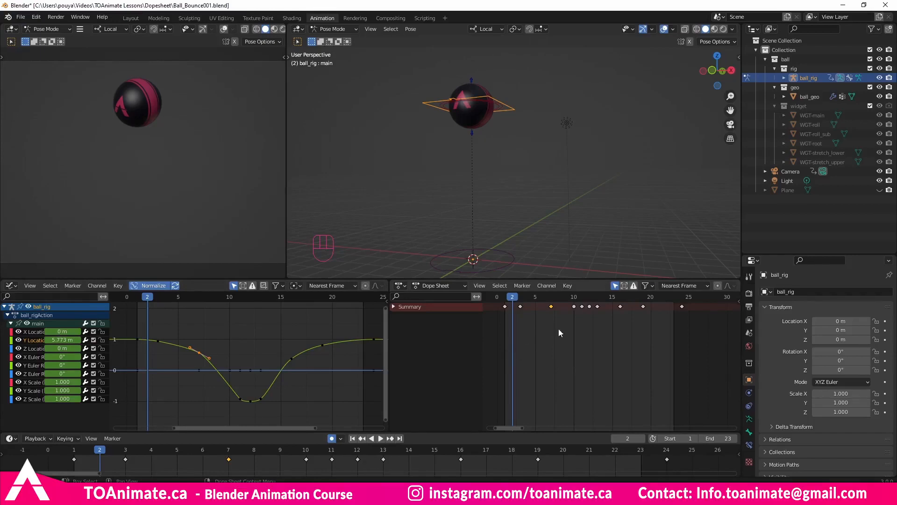
Try to scale the timing of the Dope Sheet keyframes from frame 10 to frame 24 around frame 10
middle_click_drag(558, 329, 553, 329)
left_click_drag(682, 330, 688, 306)
key("Left")
key("s")
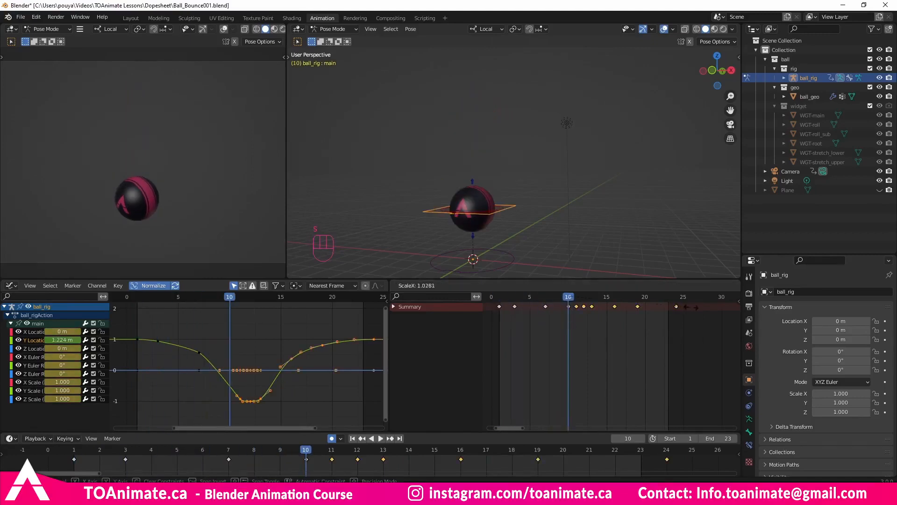
right_click(698, 310)
left_click(697, 310)
Set the current frame to 1 and try selecting the X and Y Location channels and their keyframes
left_click(500, 298)
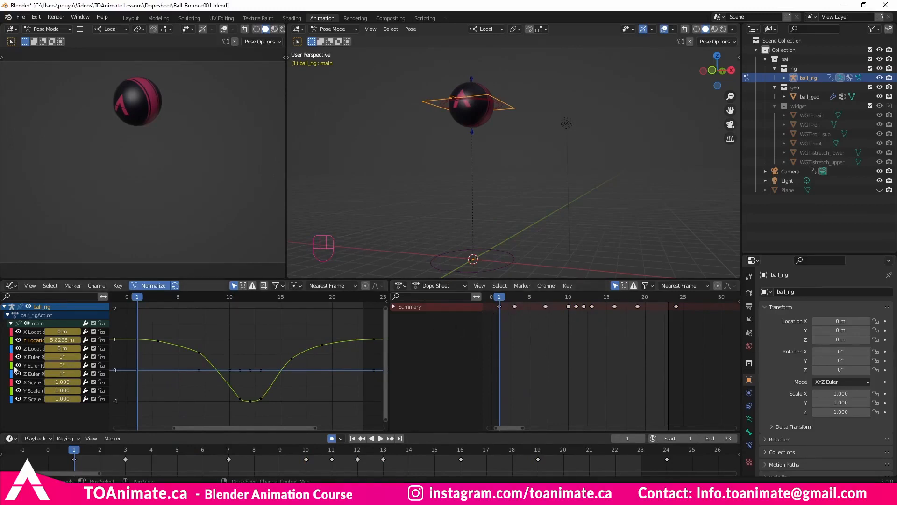
left_click(29, 343)
left_click(30, 333)
left_click(30, 338)
left_click_drag(155, 333, 251, 355)
left_click_drag(702, 320, 490, 302)
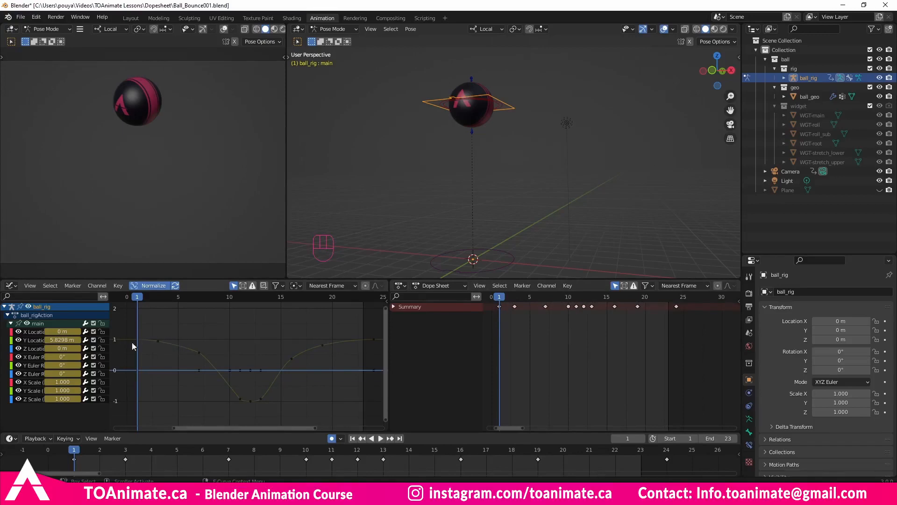
Collapse the main channel group, try to move its keyframes at frame 3 in the Graph Editor, and expand the group again
left_click(10, 323)
left_click_drag(163, 323, 126, 381)
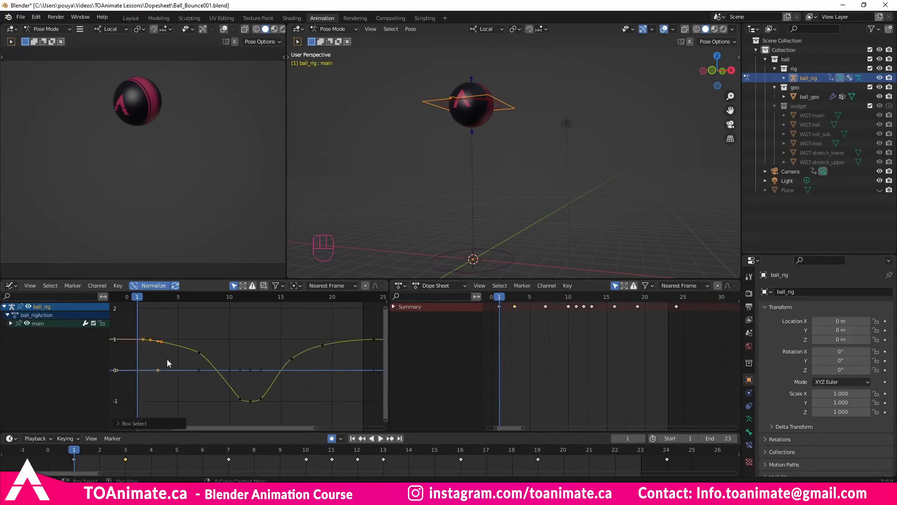
key("g")
scroll(193, 379, "down", 1)
middle_click_drag(194, 379, 210, 306)
middle_click_drag(211, 364, 204, 383)
left_click(10, 323)
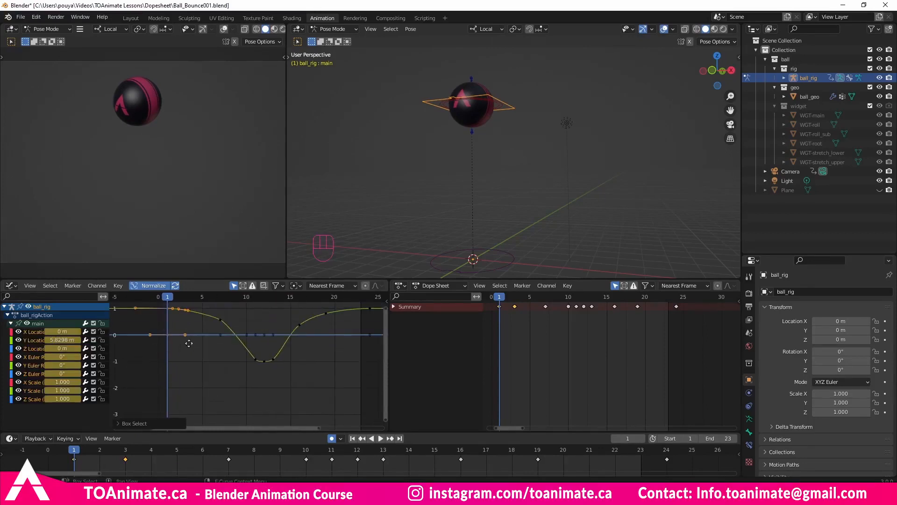
middle_click_drag(189, 343, 186, 374)
left_click(534, 363)
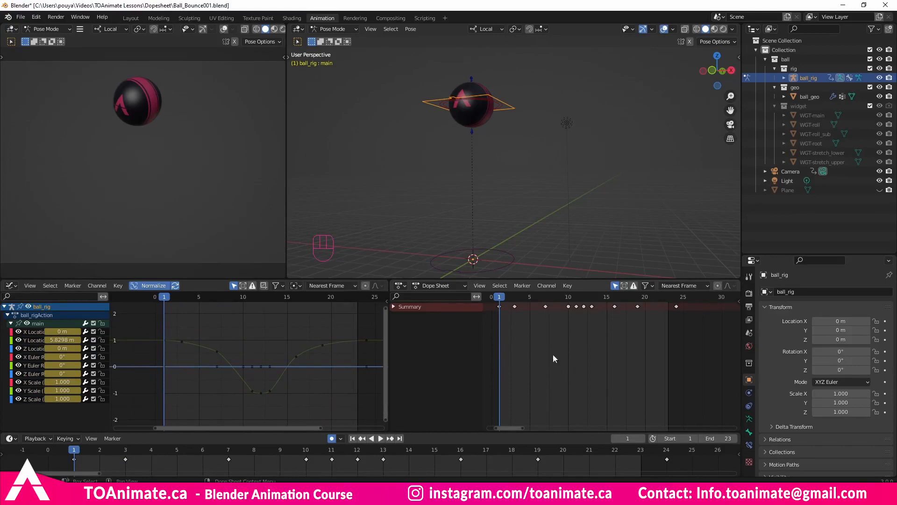
Turn off Only Show Selected in the Dope Sheet and inspect all channels under Summary before collapsing it
mouse_move(527, 332)
middle_mouse_down()
mouse_move(515, 332)
mouse_move(526, 335)
middle_mouse_up()
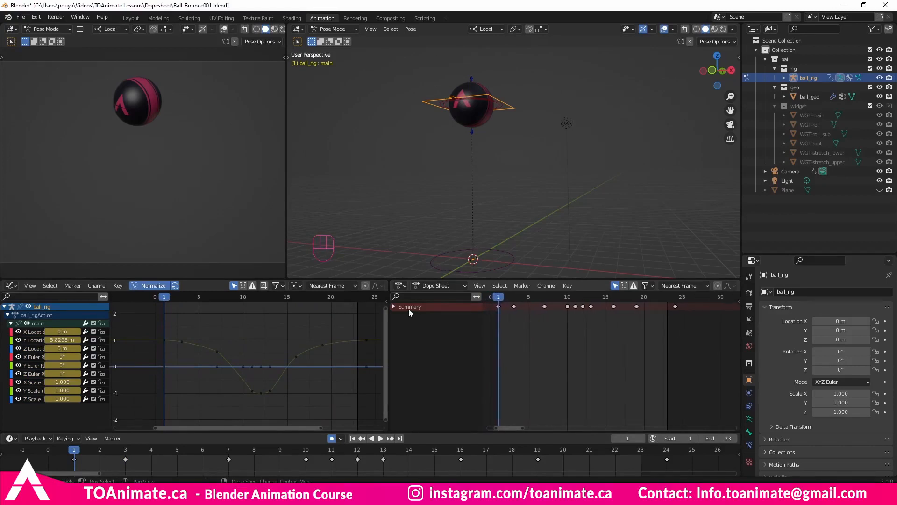
left_click(393, 307)
left_click(393, 307)
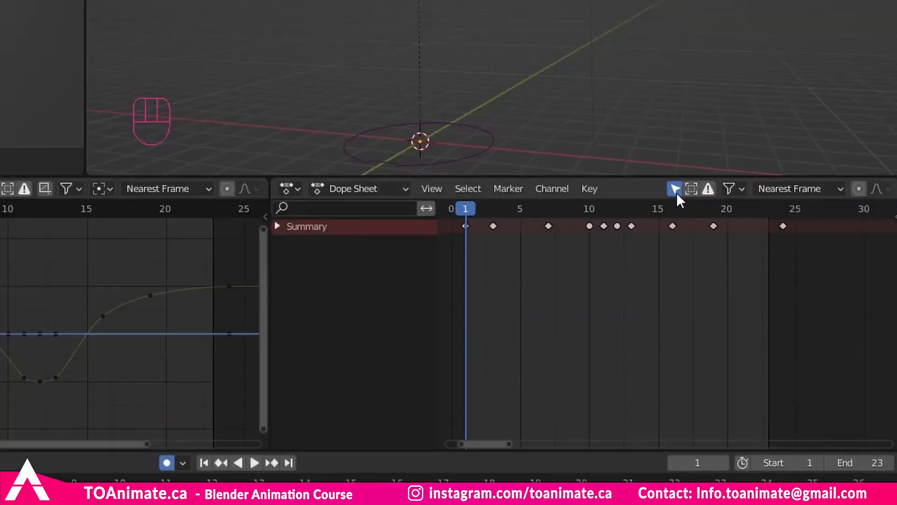
left_click(616, 286)
left_click(277, 226)
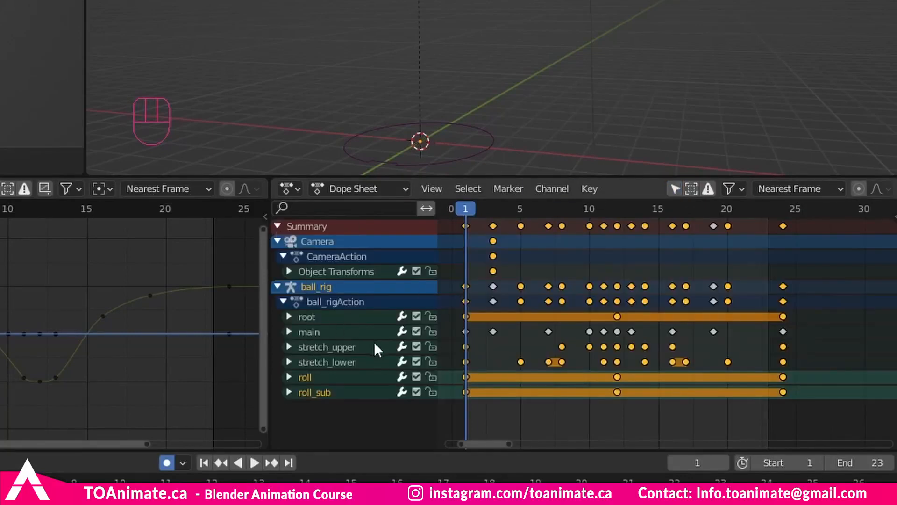
left_click(278, 226)
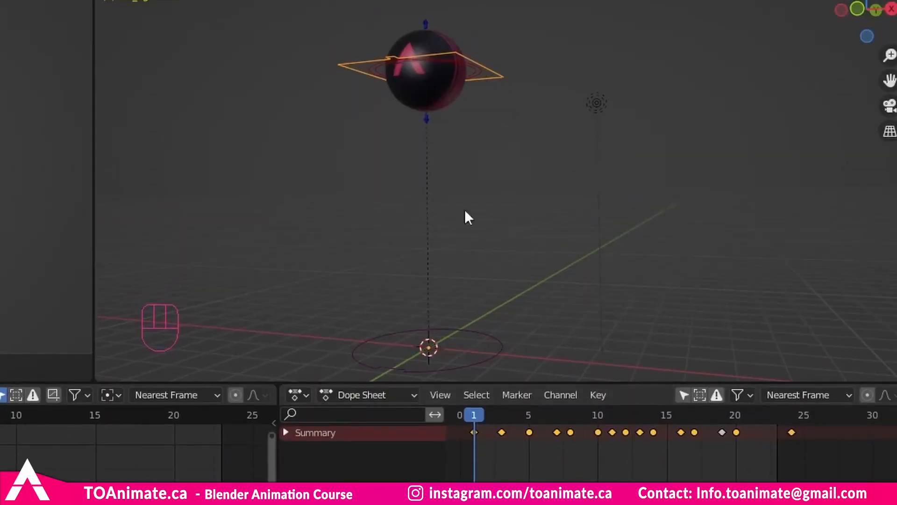
Enable Show Hidden in the Dope Sheet and briefly show the main control's transform values in the 3D viewport sidebar
left_click(695, 398)
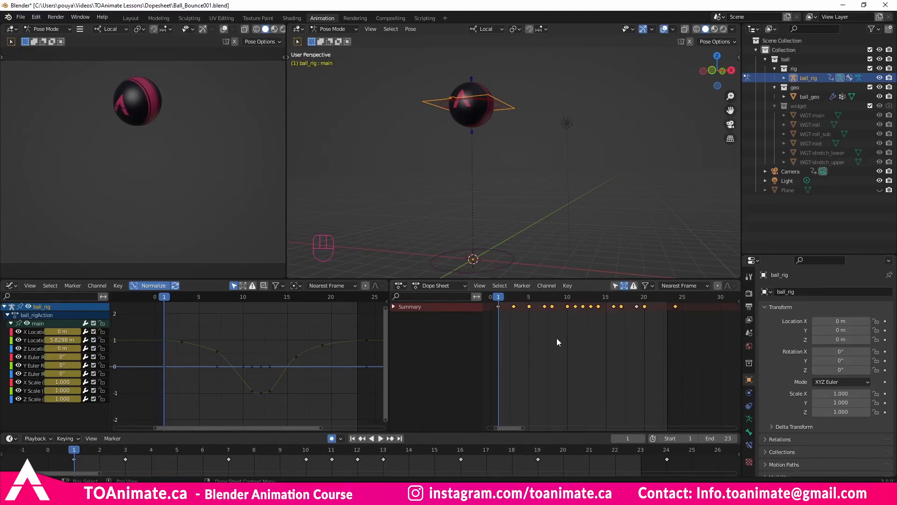
key("n")
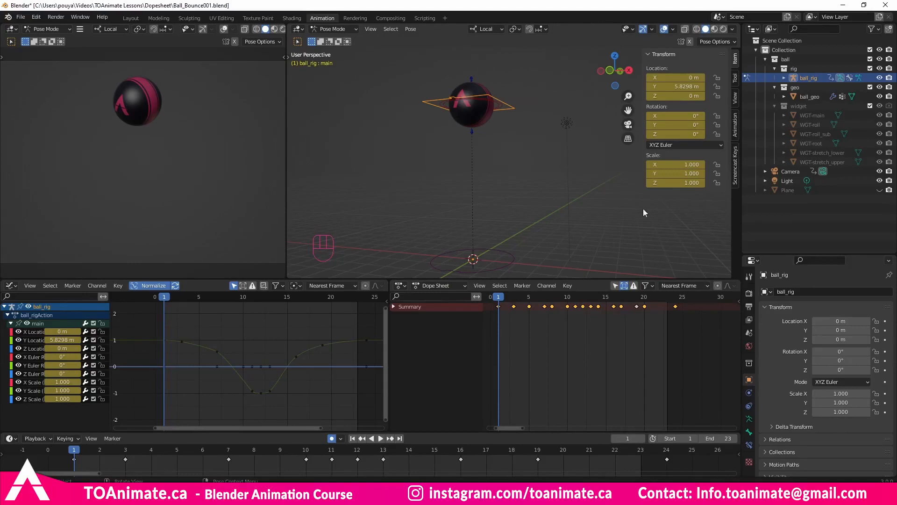
key("n")
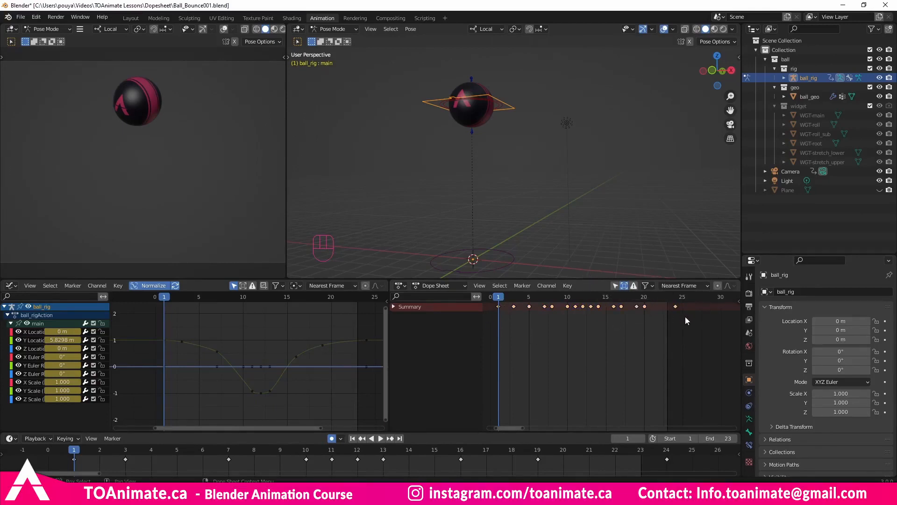
left_click_drag(685, 316, 533, 300)
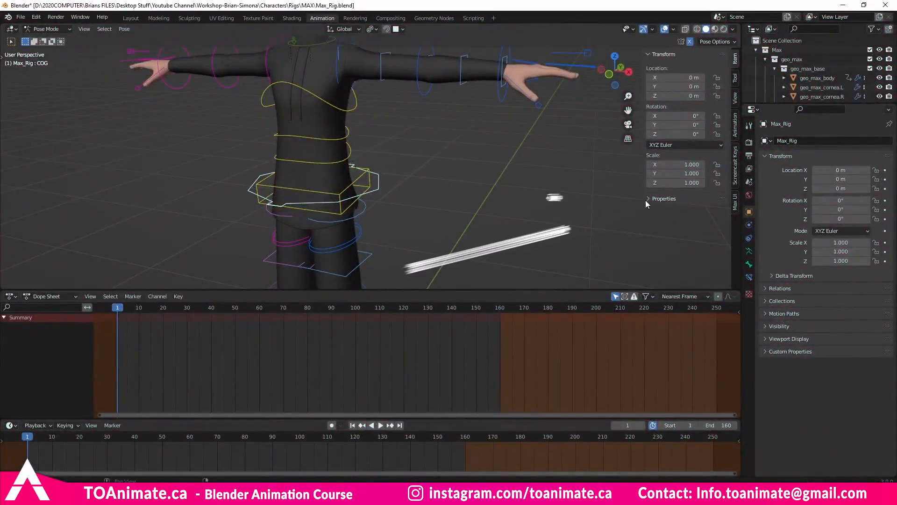
Expand the custom properties of the COG control in the Max_Rig.blend character scene
left_click(648, 199)
middle_click_drag(562, 206, 468, 154)
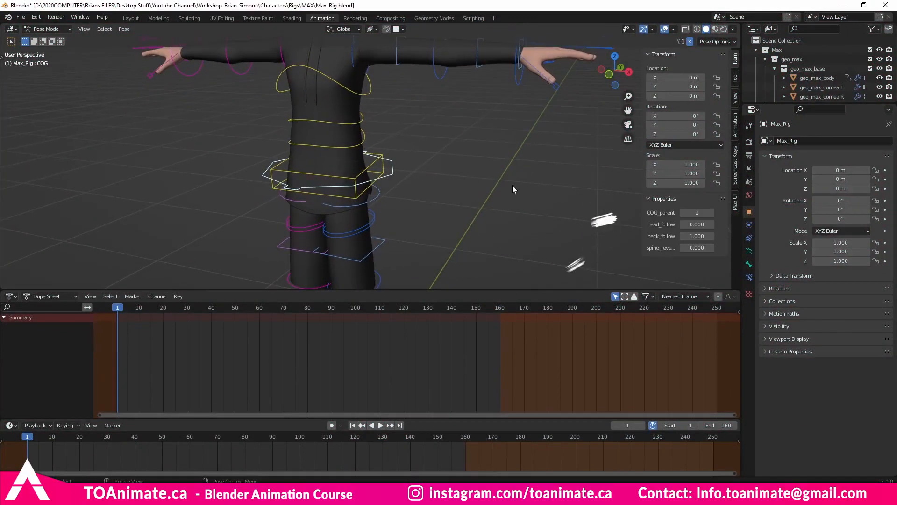
middle_click_drag(402, 153, 418, 187, "shift")
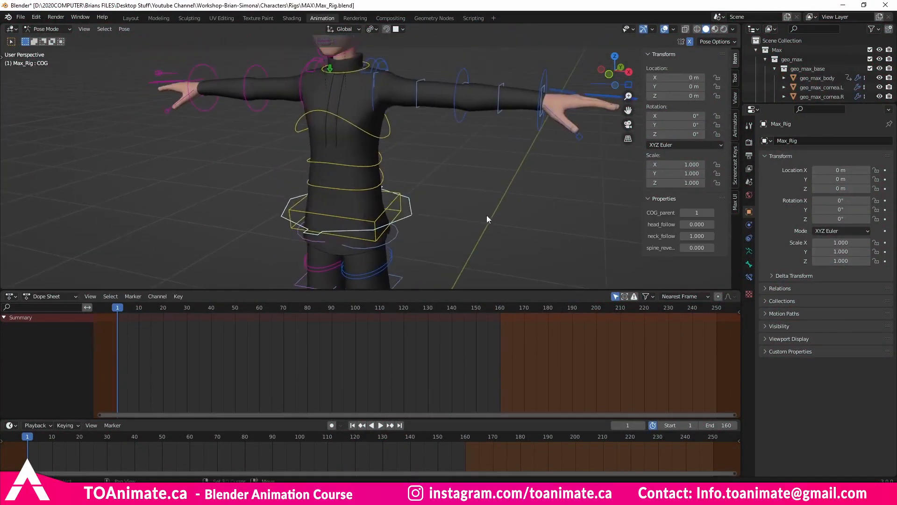
middle_click_drag(488, 219, 487, 196, "shift")
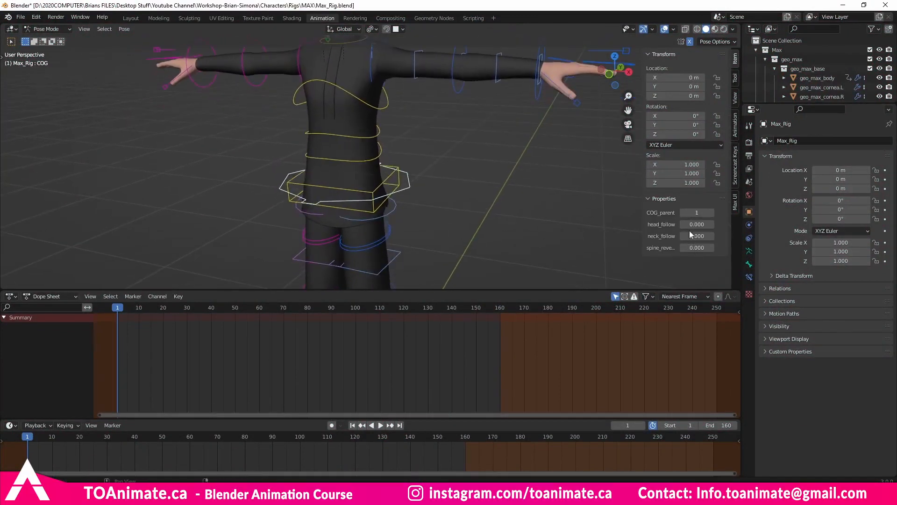
Show the Max UI rig layers and select the hand_fk.L control to examine its Rig Main Properties
left_click(736, 202)
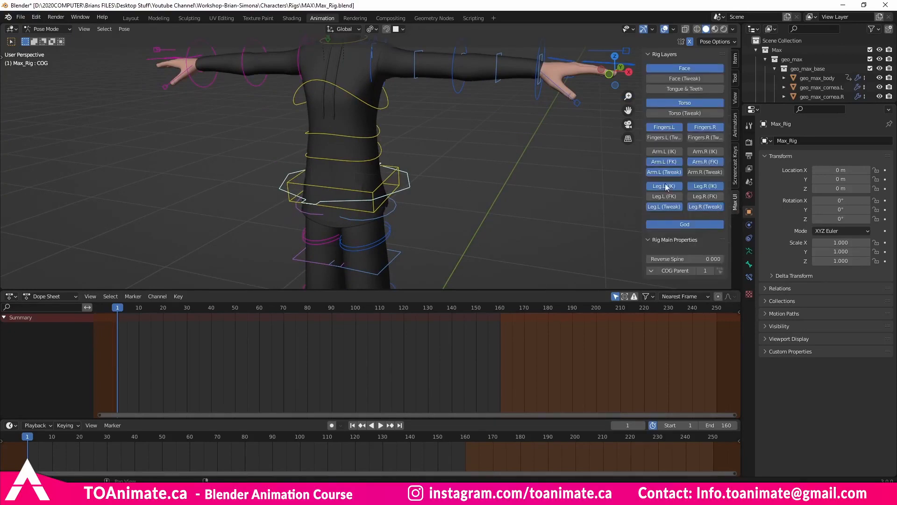
middle_click_drag(559, 114, 511, 196, "shift")
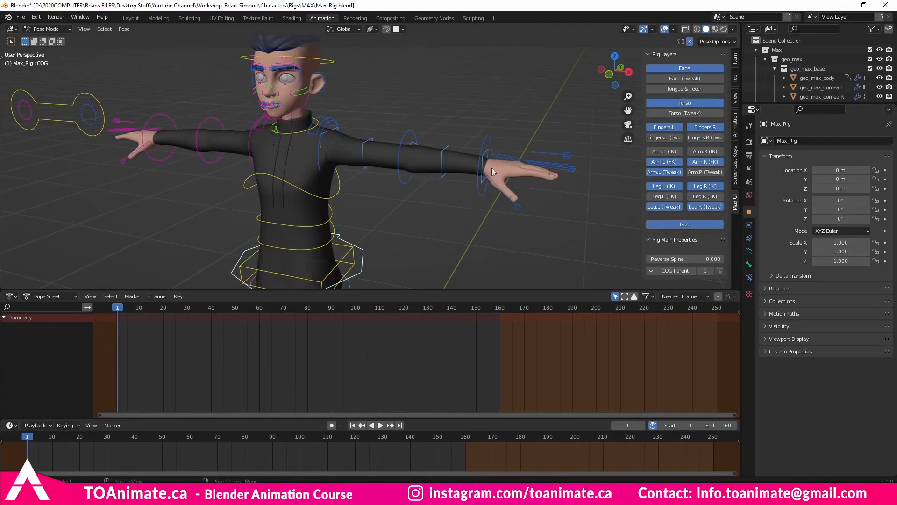
left_click(482, 192)
scroll(493, 198, "down", 3)
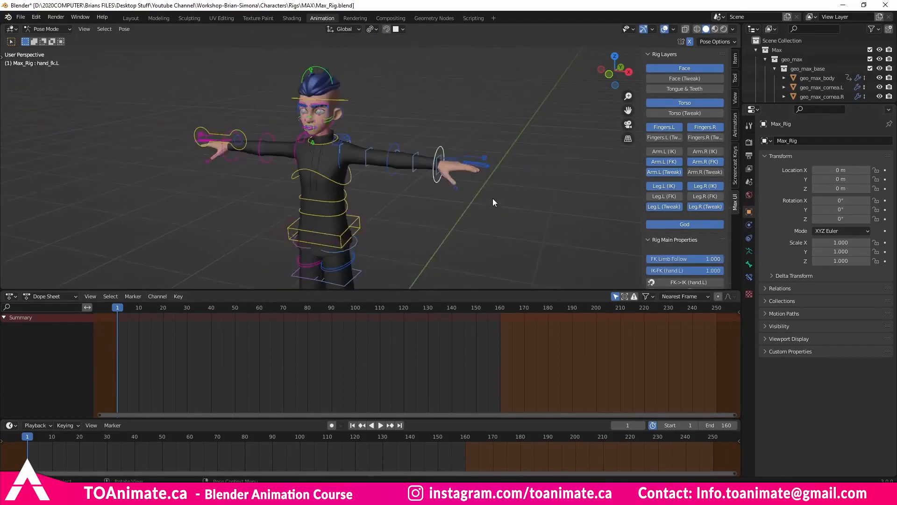
middle_click_drag(459, 204, 470, 183, "shift")
scroll(685, 234, "down", 2)
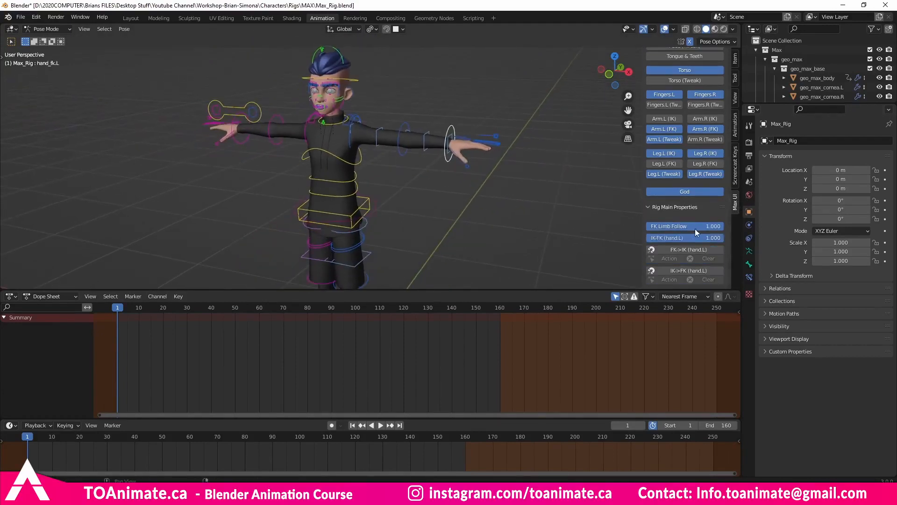
Scrub through the Max_Rig character scene's timeline in the Dope Sheet, starting from frame 1
middle_click_drag(572, 208, 575, 188, "shift")
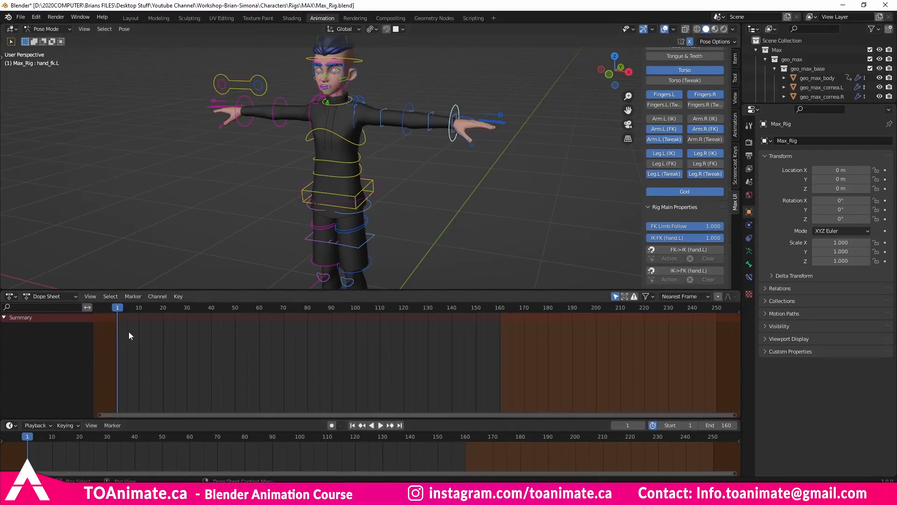
left_click_drag(121, 307, 192, 308)
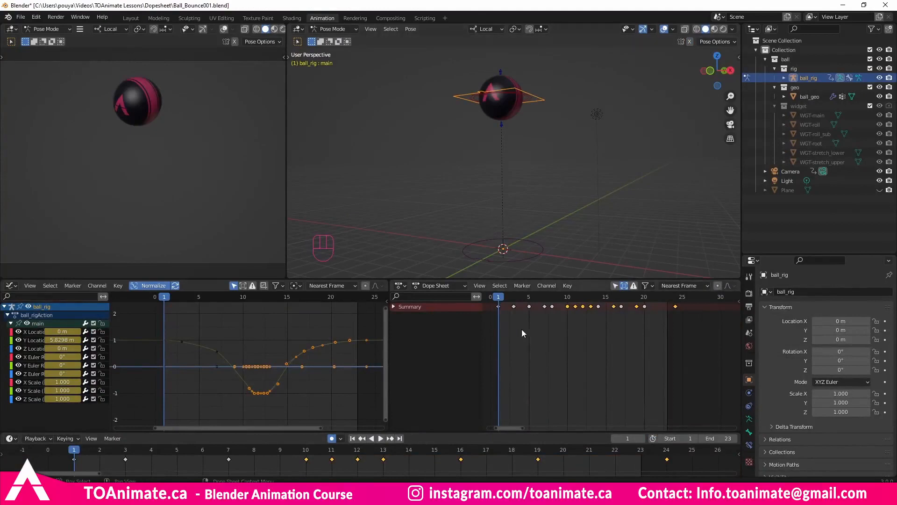
Select all keyframes in the ball scene's Dope Sheet Summary and try shifting them to later frames
middle_click_drag(560, 338, 560, 338)
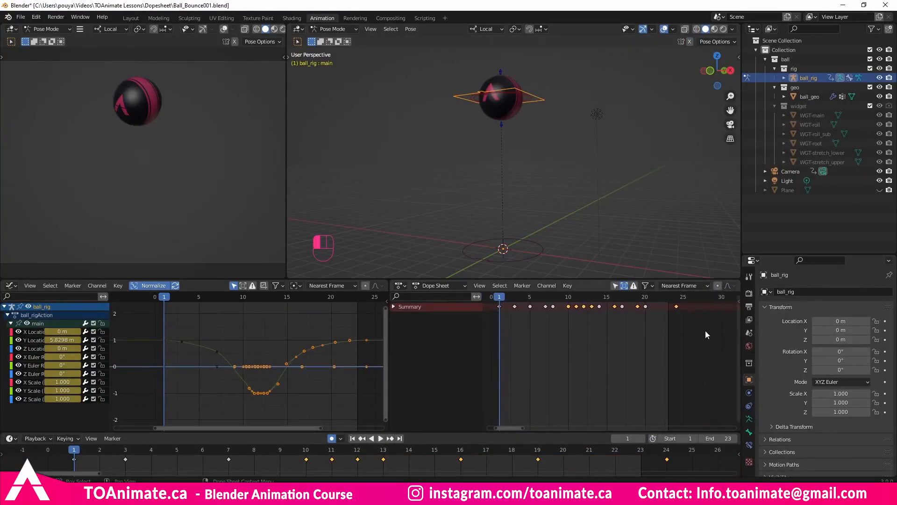
left_click_drag(705, 330, 509, 301)
key("g")
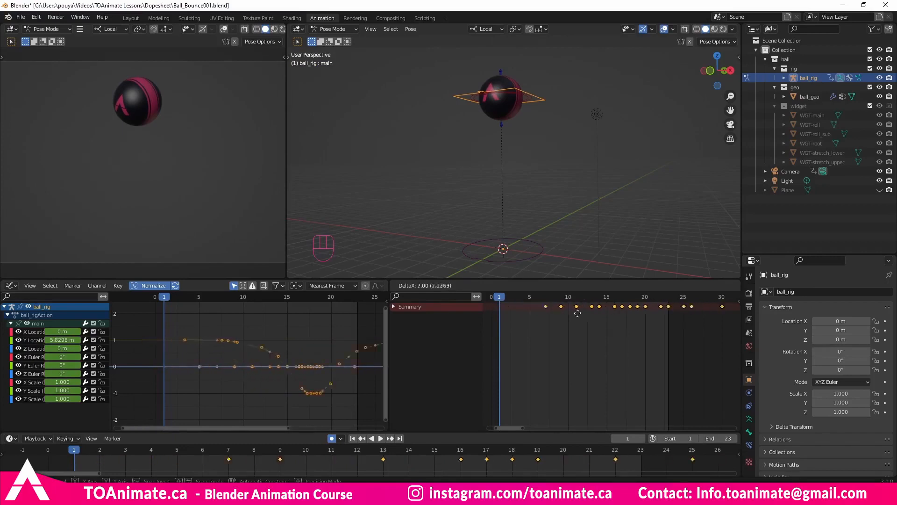
key("Escape")
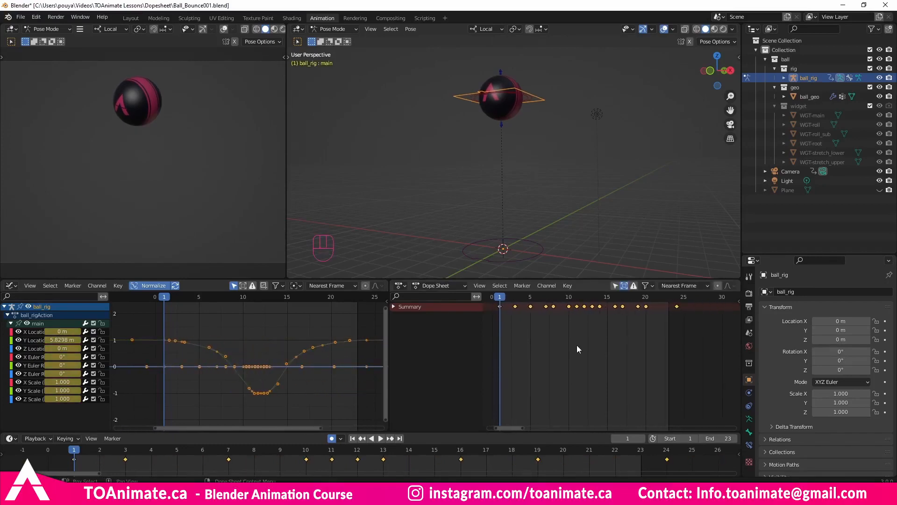
key("g")
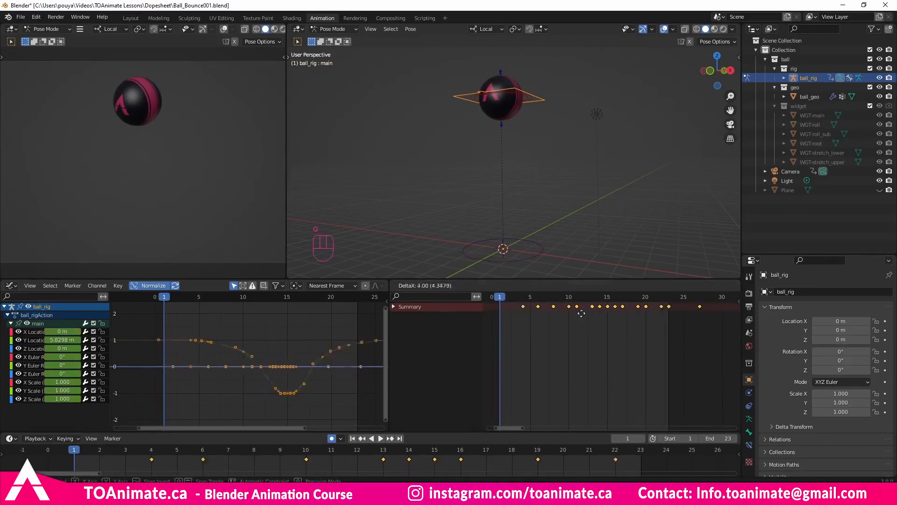
left_click(565, 339)
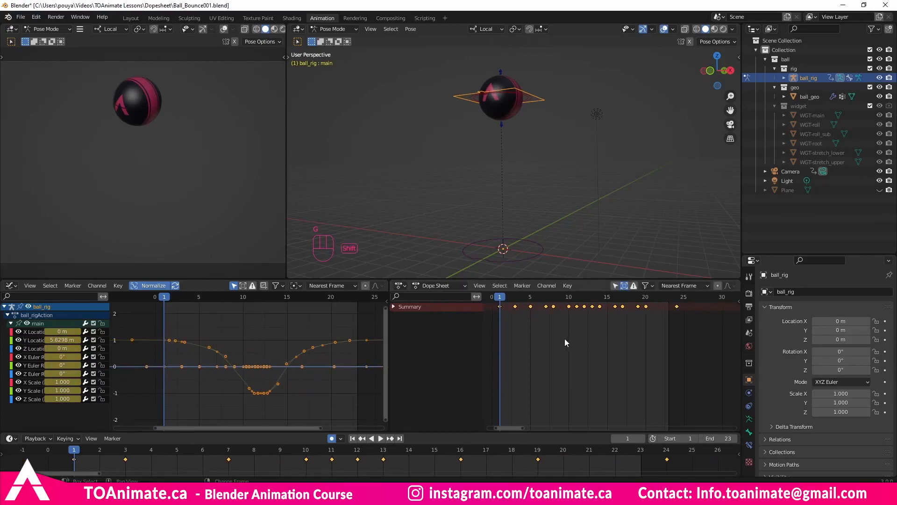
middle_click_drag(564, 339, 581, 348)
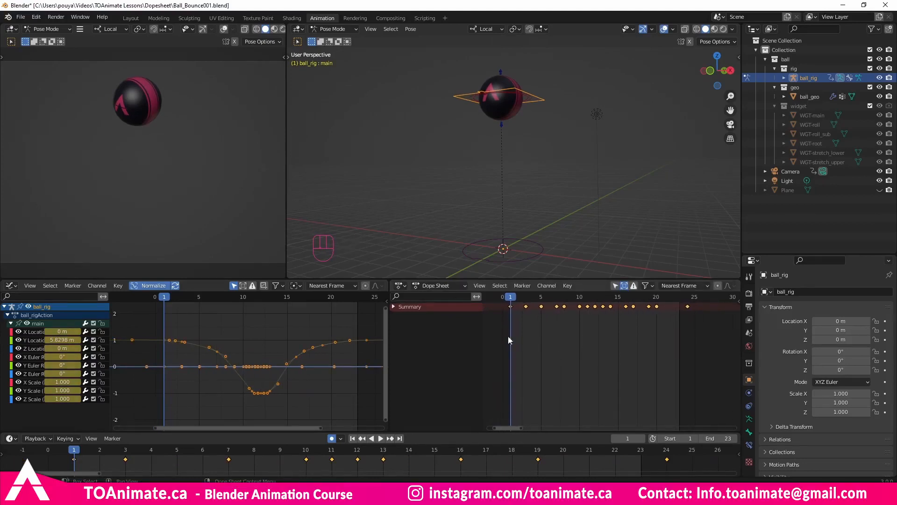
Widen the Dope Sheet area next to the Graph Editor and deselect all keyframes
left_click_drag(390, 334, 360, 341)
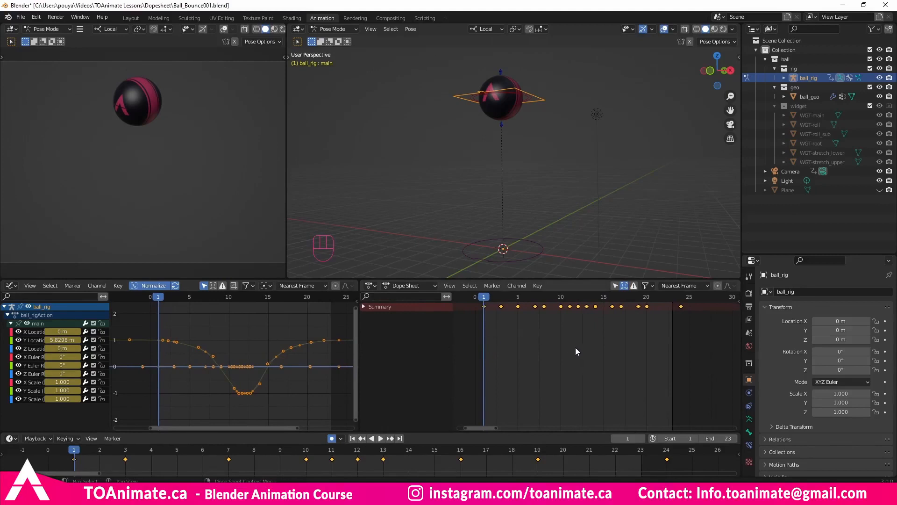
middle_click_drag(610, 342, 586, 327)
left_click(502, 320)
middle_click_drag(494, 333, 528, 322)
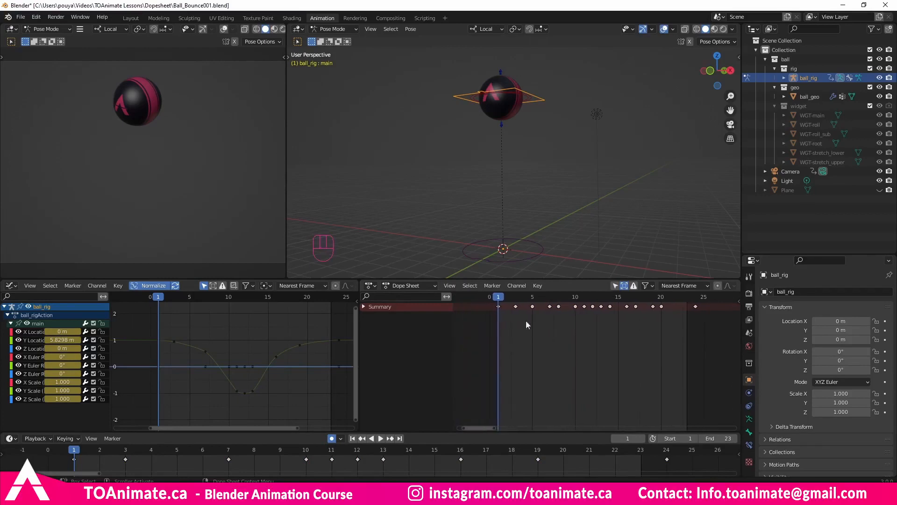
Scale all Summary keyframes down from frame 1 until the last one lands on frame 13, and play the faster bounce
mouse_move(499, 298)
left_mouse_down()
mouse_move(617, 301)
mouse_move(503, 308)
left_mouse_up()
left_click_drag(714, 324, 499, 301)
key("s")
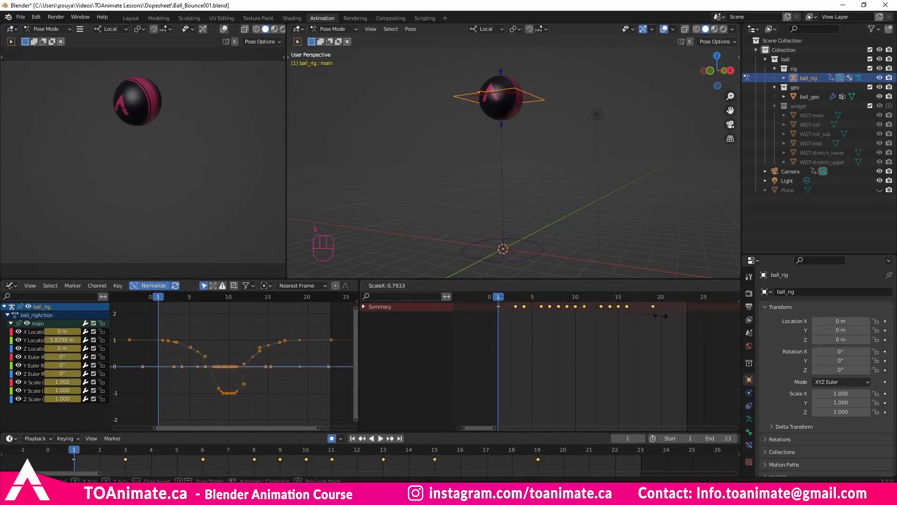
left_click(545, 315)
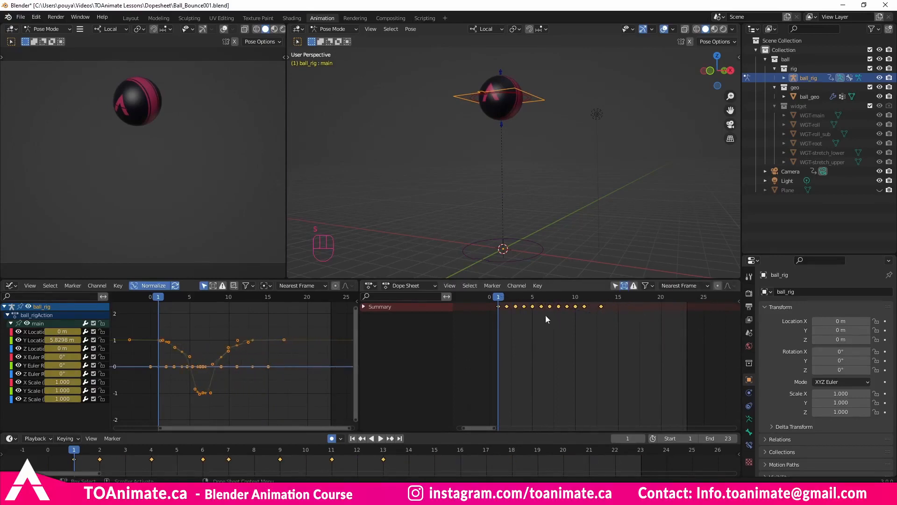
key("space")
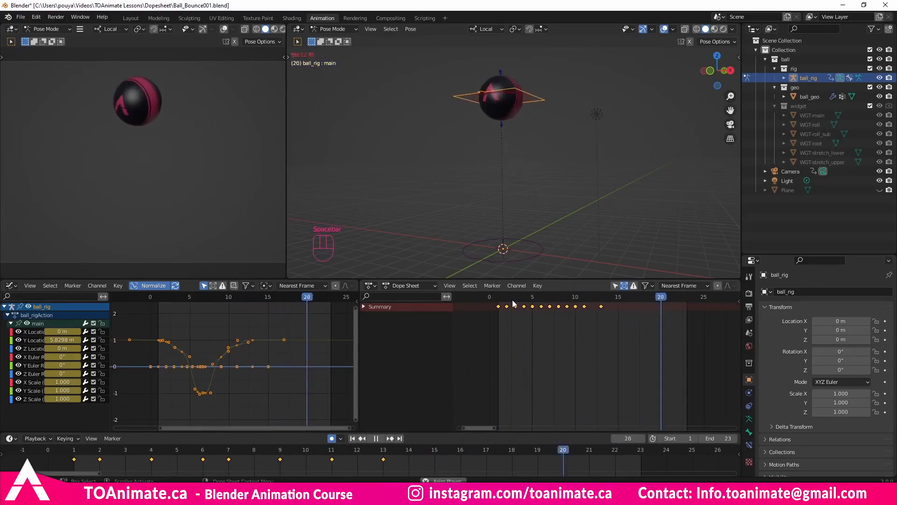
key("space")
Select the main control's Y Location channel and all its keyframes in the Graph Editor
middle_click_drag(265, 322, 282, 323)
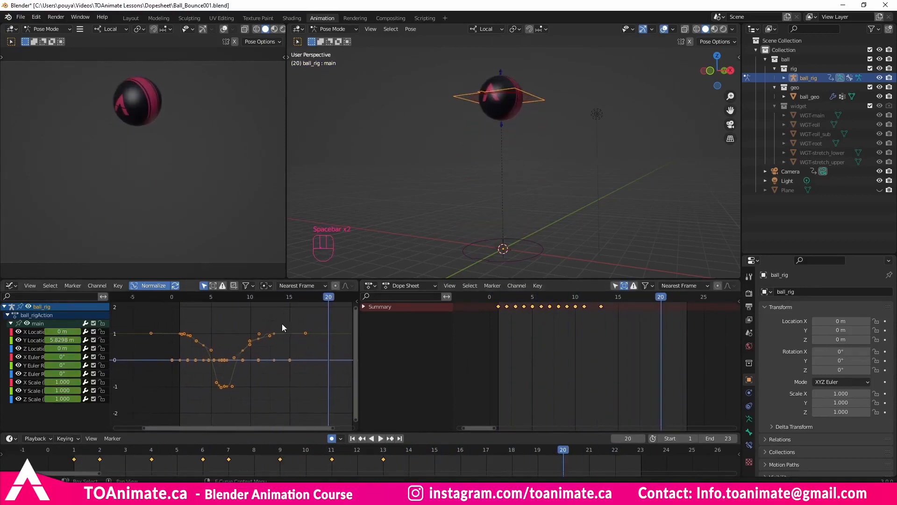
left_click(282, 323)
left_click(26, 342)
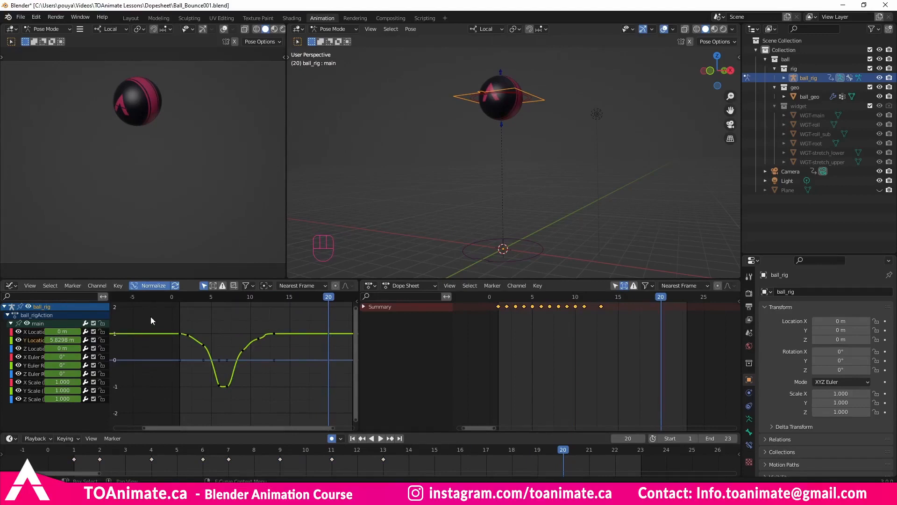
double_click(28, 342)
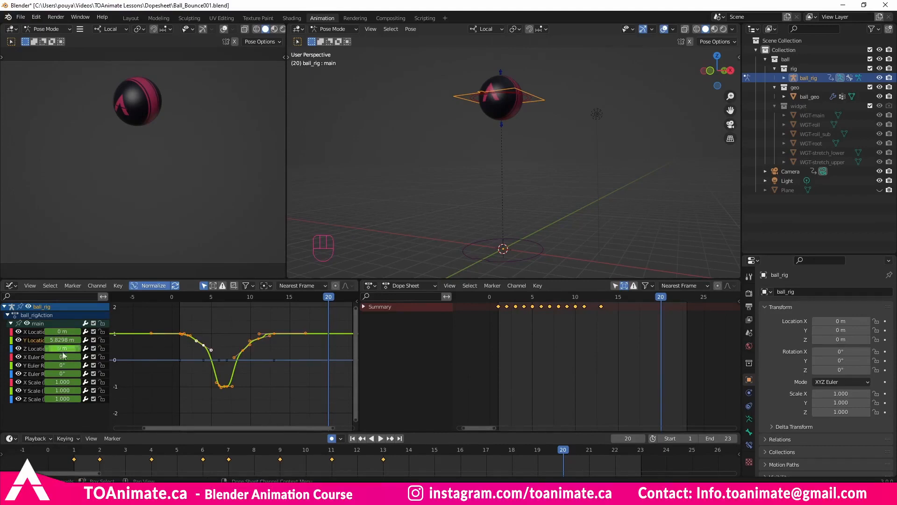
Select all ball rig controls, apply Make Cyclic (F-Modifier) extrapolation to their curves, and play the looping bounce
middle_click_drag(416, 163, 426, 160)
key("a")
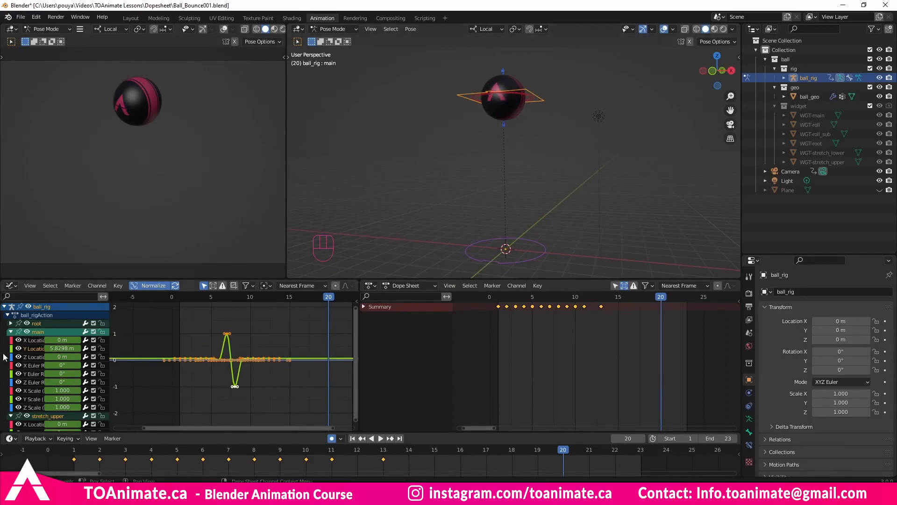
key("a")
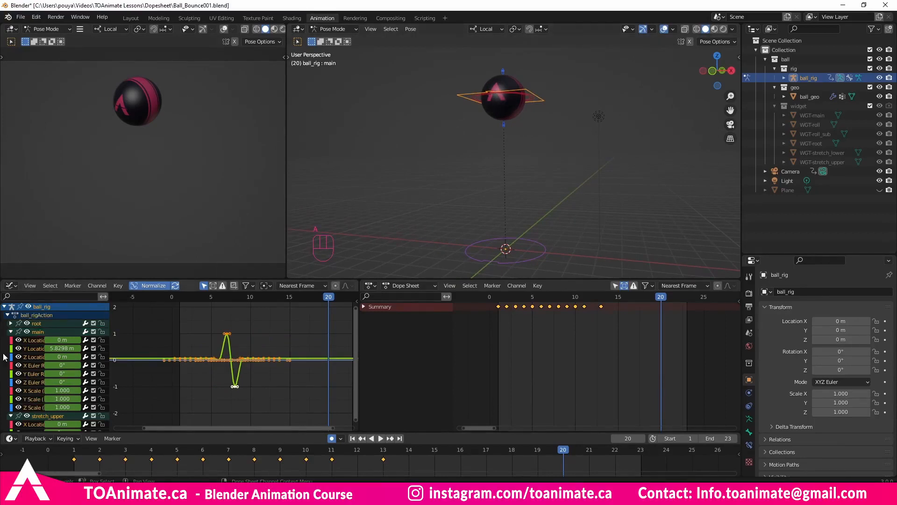
key("a")
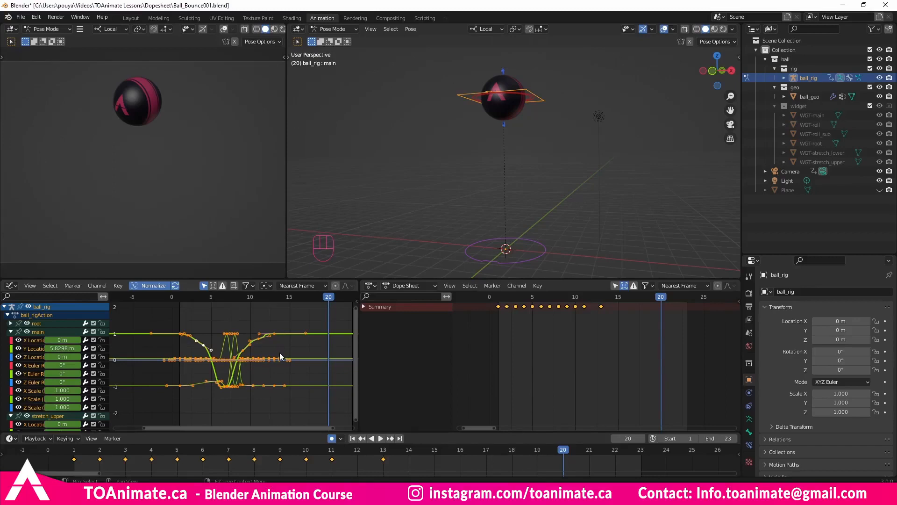
key("shift+e")
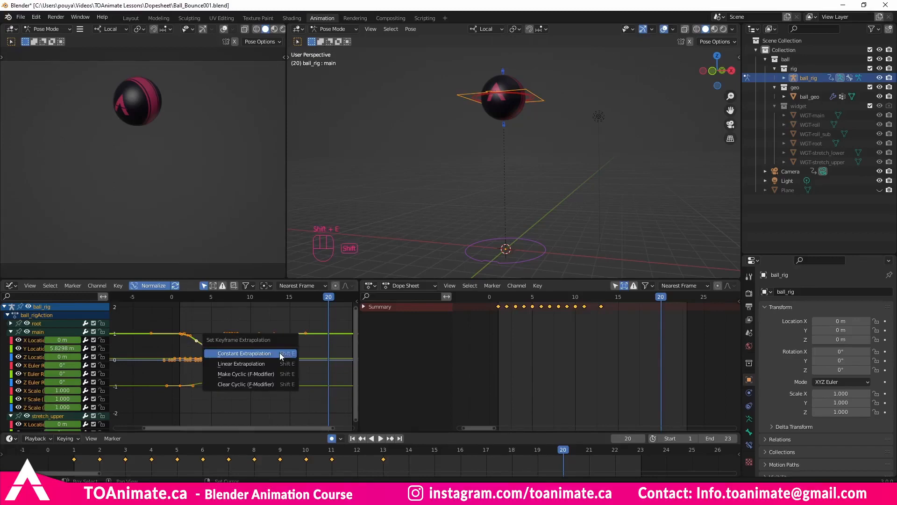
left_click(259, 375)
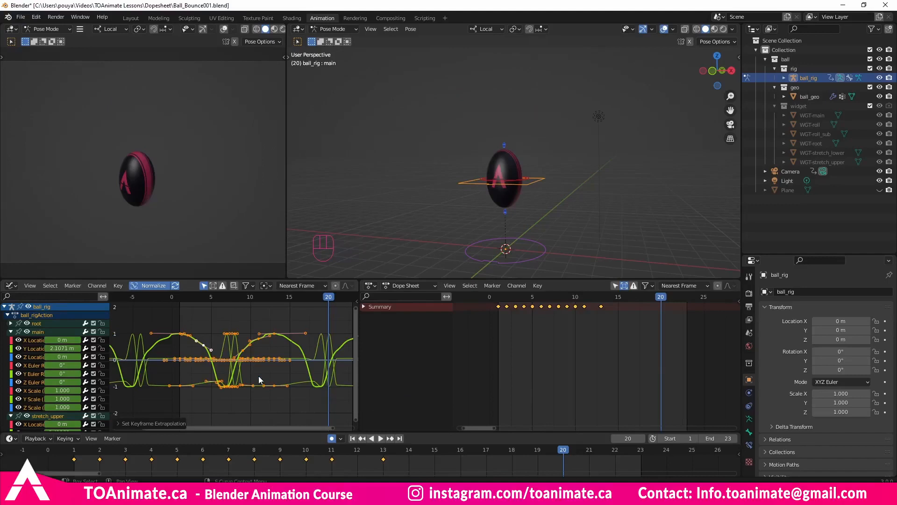
key("space")
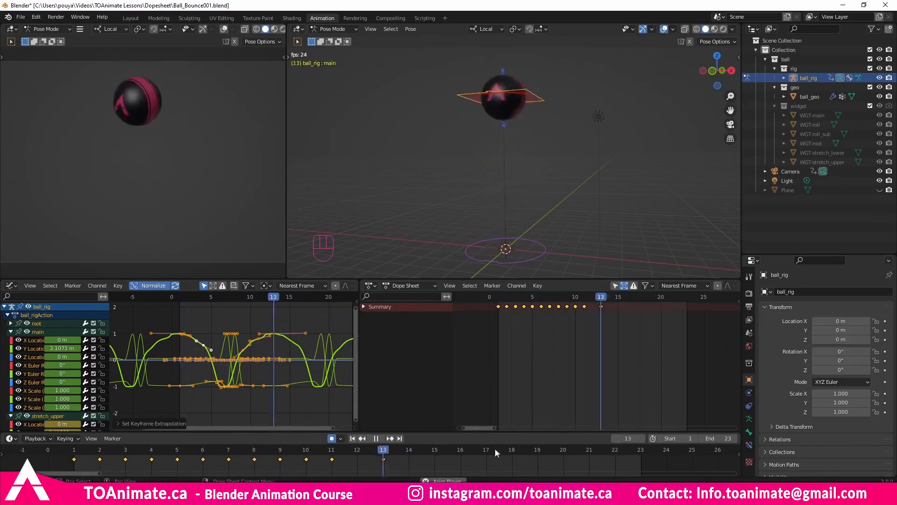
key("space")
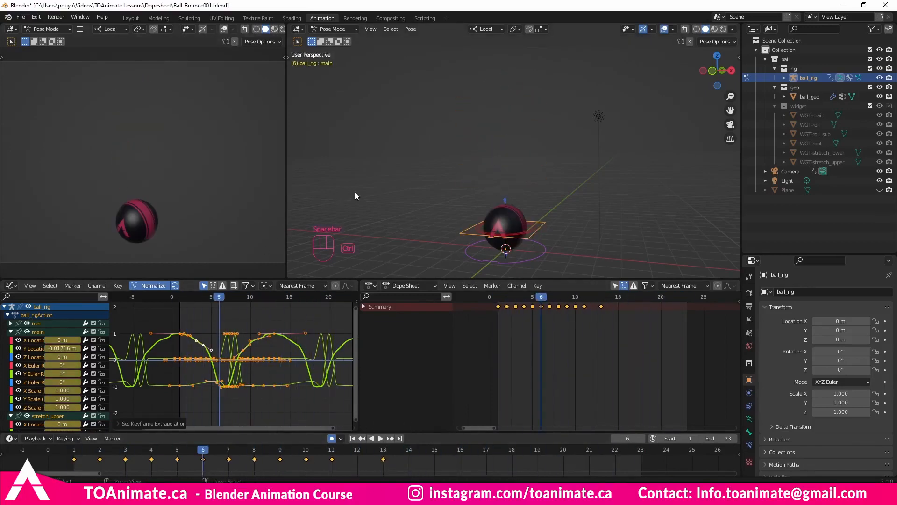
Undo the cyclic extrapolation, the control and curve selections, and the keyframe compression
key("ctrl+z")
key("ctrl+z")
key("ctrl+z")
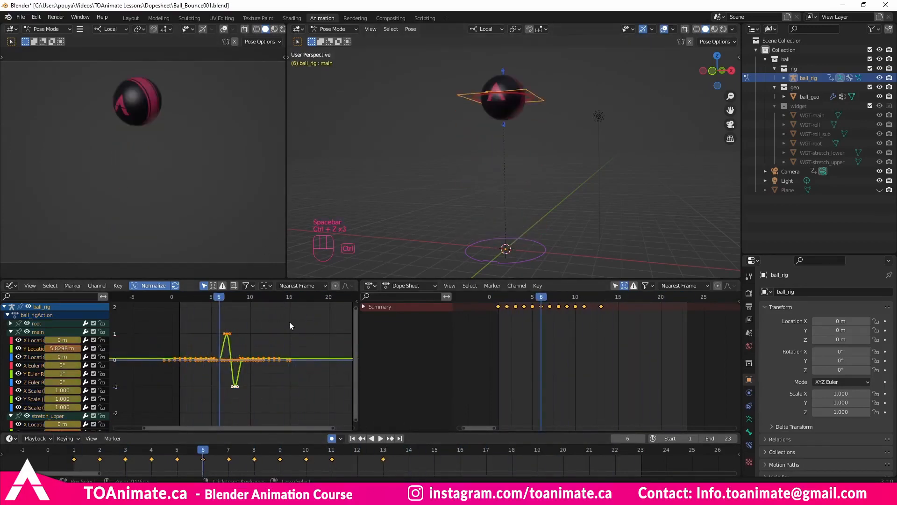
key("ctrl+z")
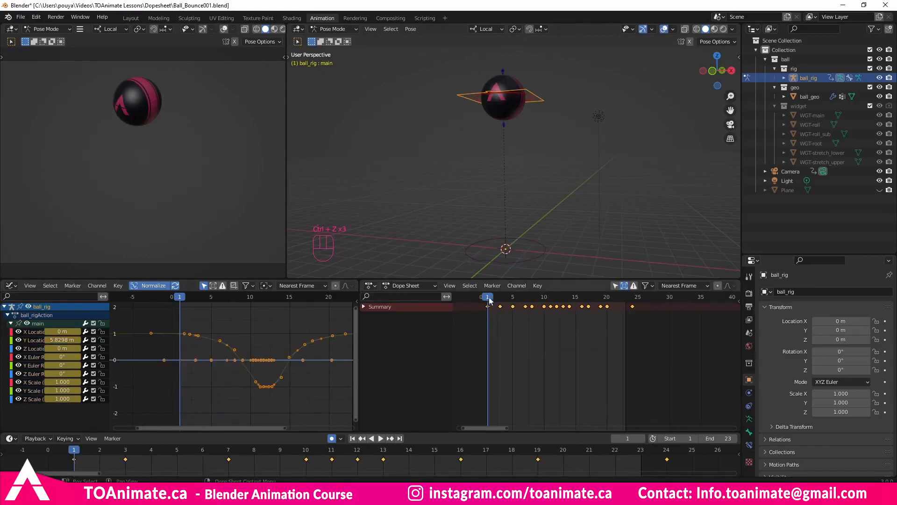
Scale all Summary keyframes up from frame 1 until the last one lands on about frame 49
key("s")
right_click(572, 315)
scroll(628, 337, "down", 3)
middle_click_drag(629, 337, 576, 325)
key("s")
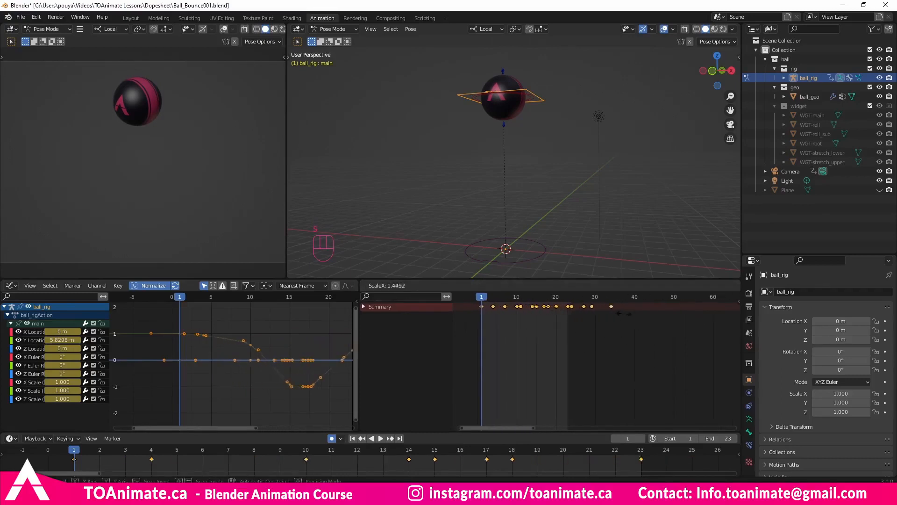
left_click(682, 315)
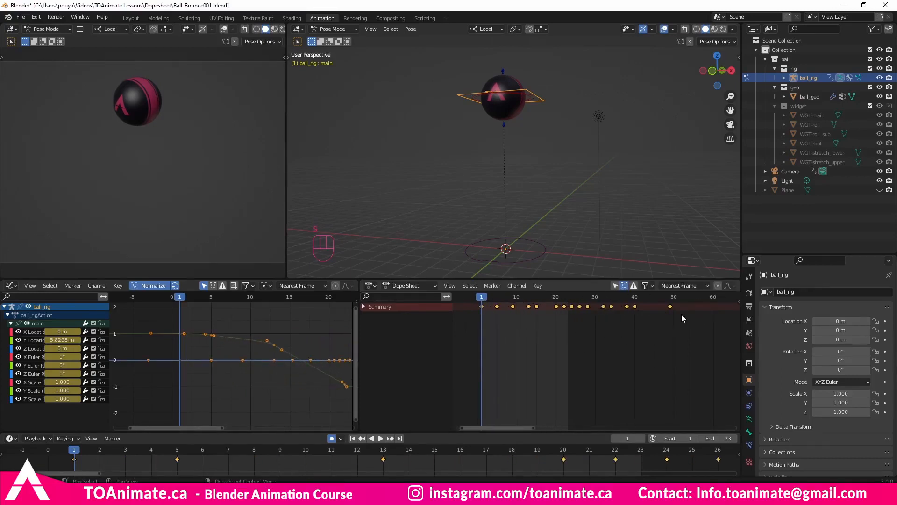
Try extending the scene's end frame, play the slowed bounce, and undo the range change
mouse_move(717, 439)
left_mouse_down()
mouse_move(763, 439)
mouse_move(708, 439)
left_mouse_up()
key("space")
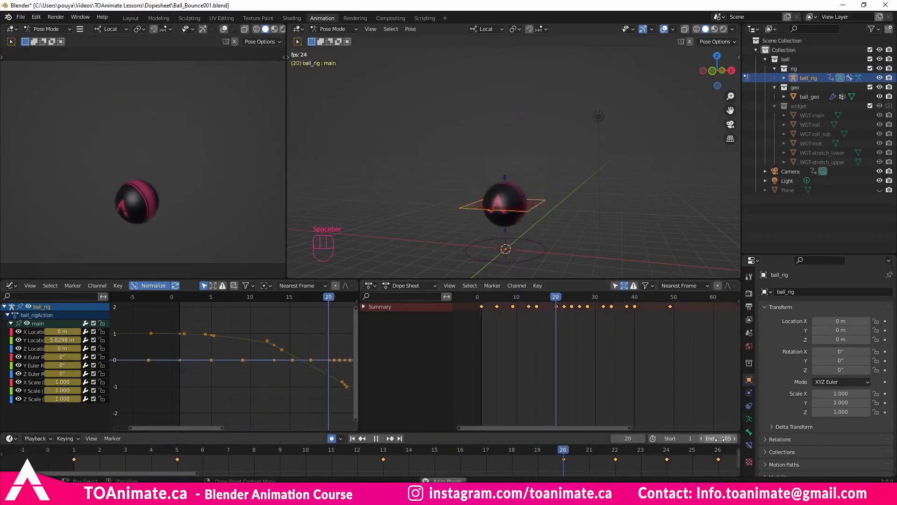
key("space")
key("ctrl+z")
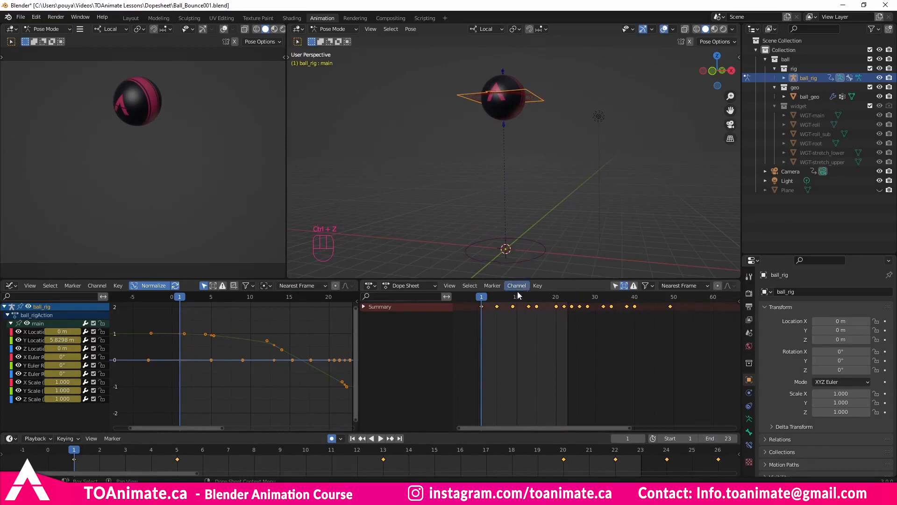
Expand Summary and the root control's channels to examine their transform keys, and collapse ball_rigAction
left_click(364, 307)
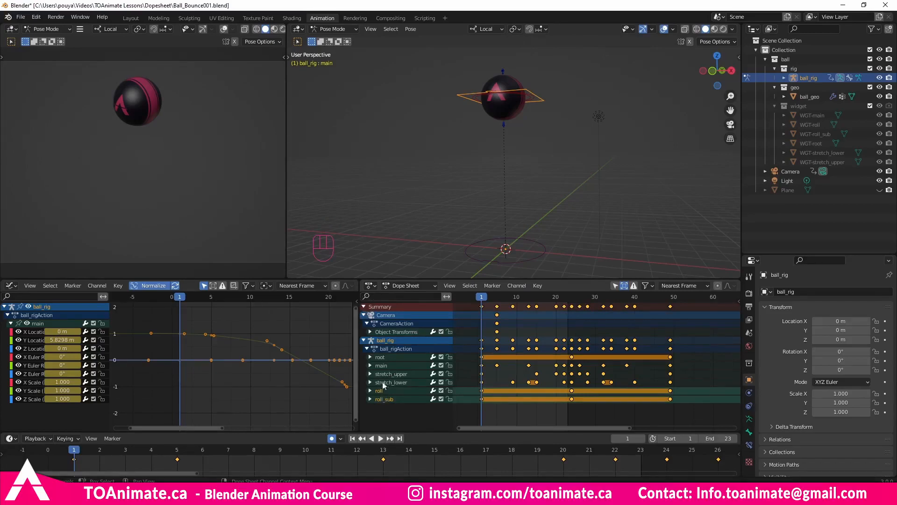
left_click(370, 358)
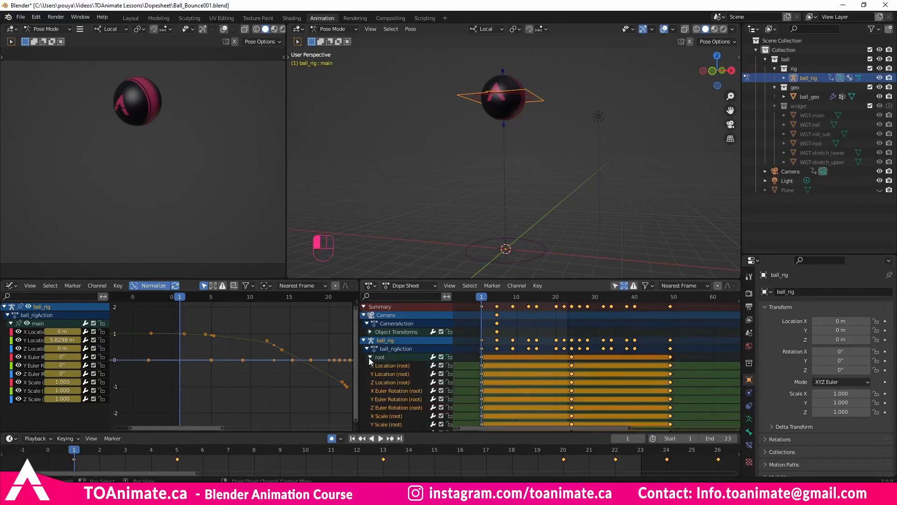
scroll(376, 358, "down", 1)
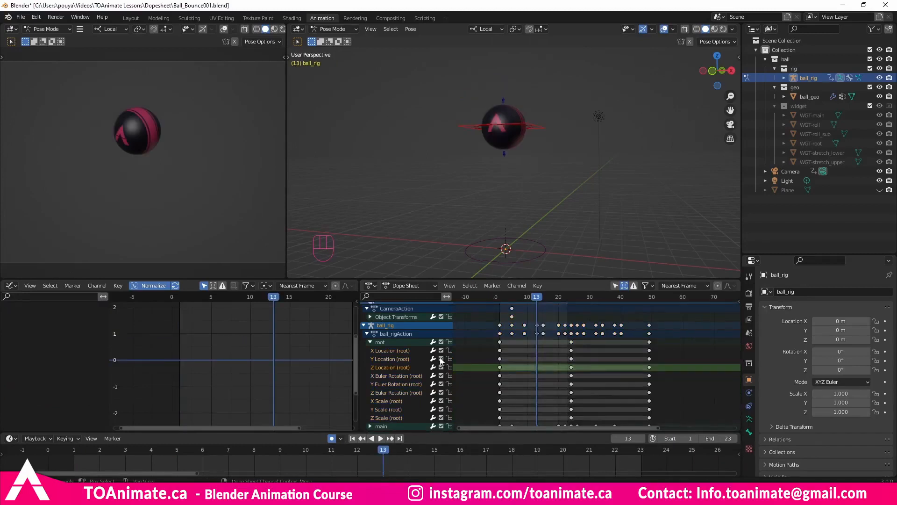
scroll(410, 342, "down", 1)
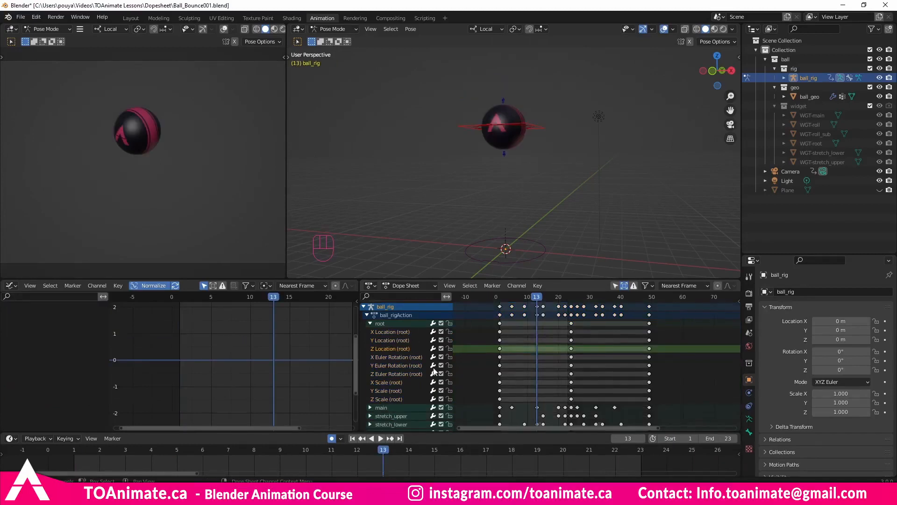
scroll(385, 347, "up", 2)
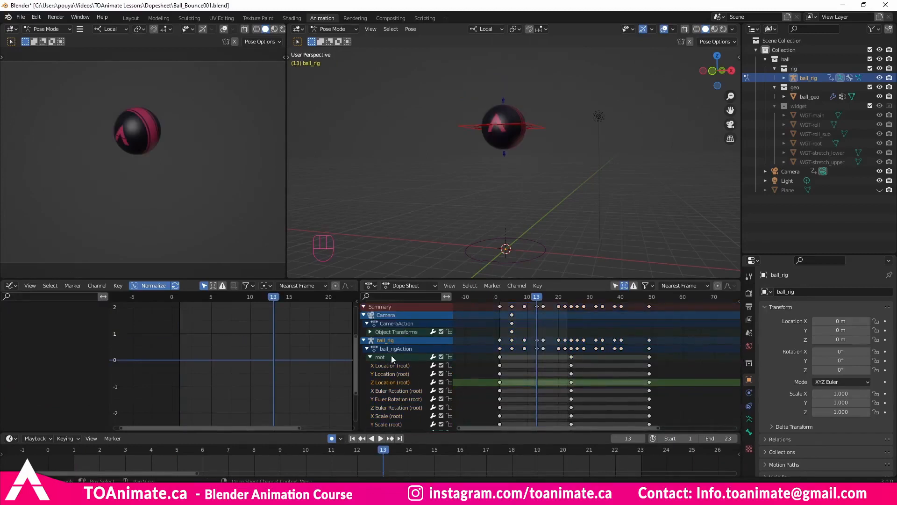
left_click(367, 348)
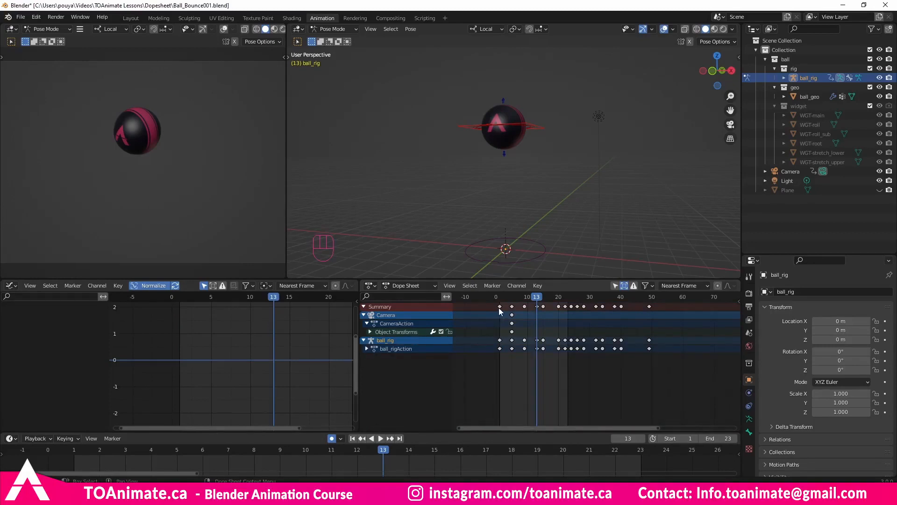
Expand the camera's Object Transforms and ball_rigAction to examine the root control's individual transform channels
left_click(370, 331)
left_click(367, 374)
scroll(395, 342, "down", 2)
left_click(488, 371)
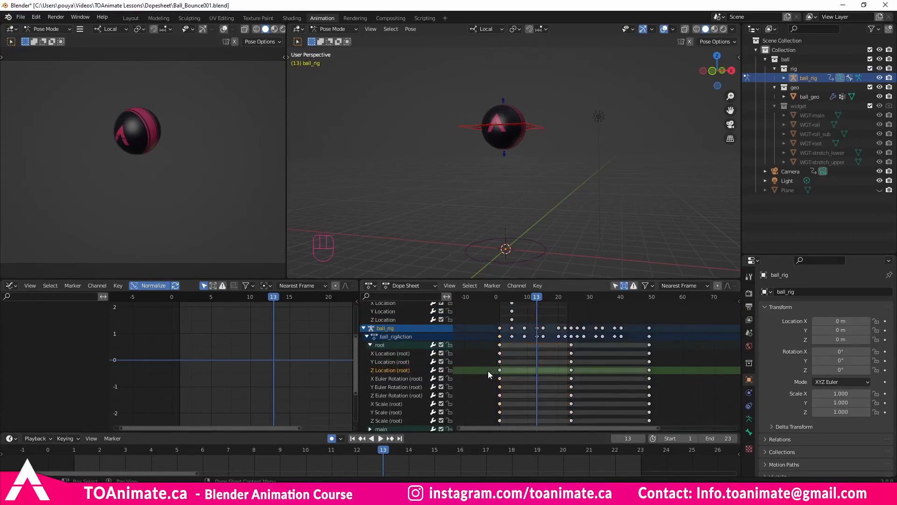
Select the root control's first keyframes one channel at a time, and the whole column of ball_rig keyframes at frame 1
left_click(500, 354)
left_click(499, 362)
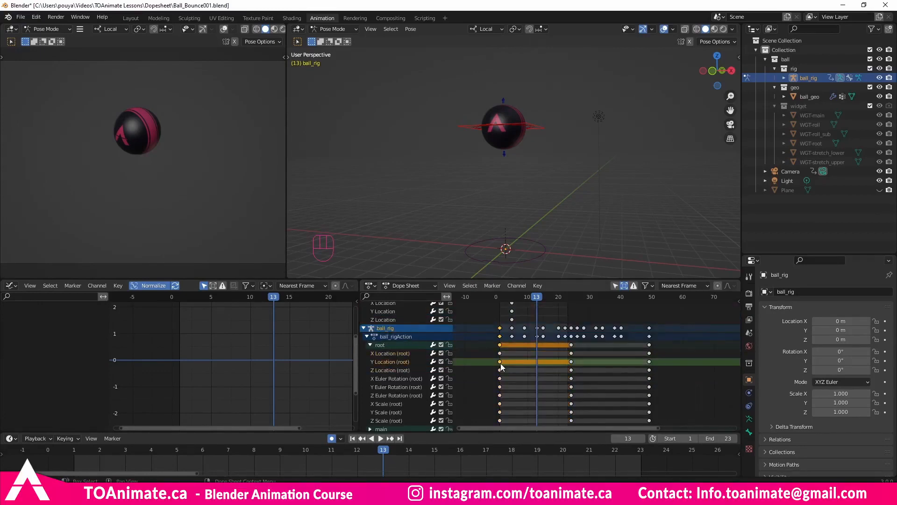
left_click(500, 370)
left_click(500, 378)
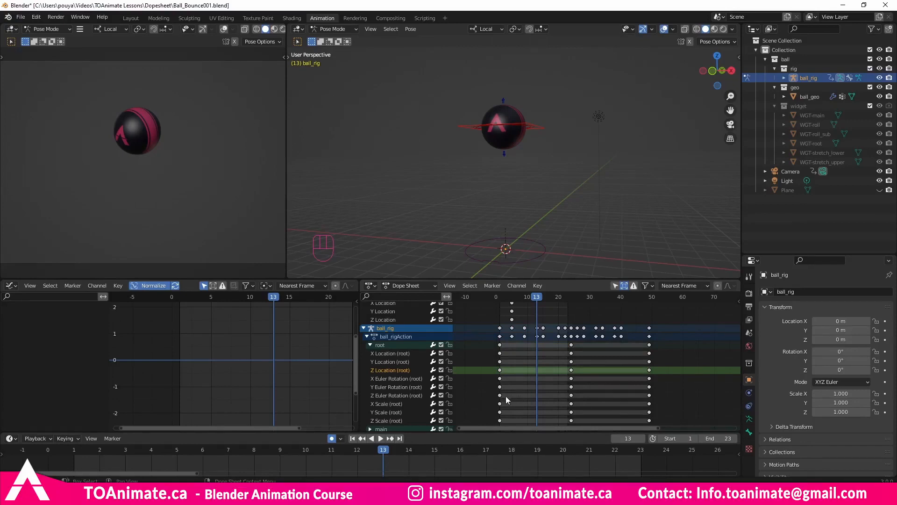
key("alt")
left_click(500, 395, "alt")
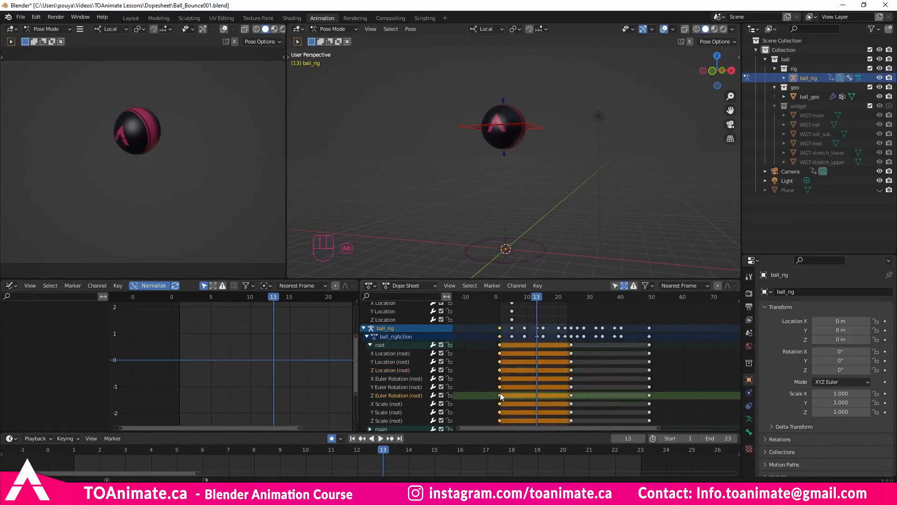
scroll(498, 381, "down", 3)
middle_click_drag(530, 395, 501, 382)
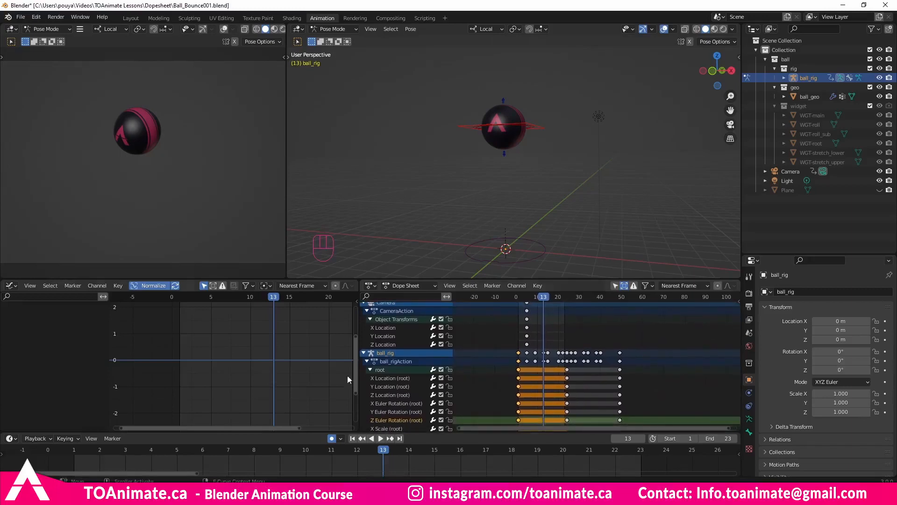
Clear the keyframe selection and collapse the root and ball_rigAction channels to their combined rows
left_click(487, 384)
left_click(371, 369)
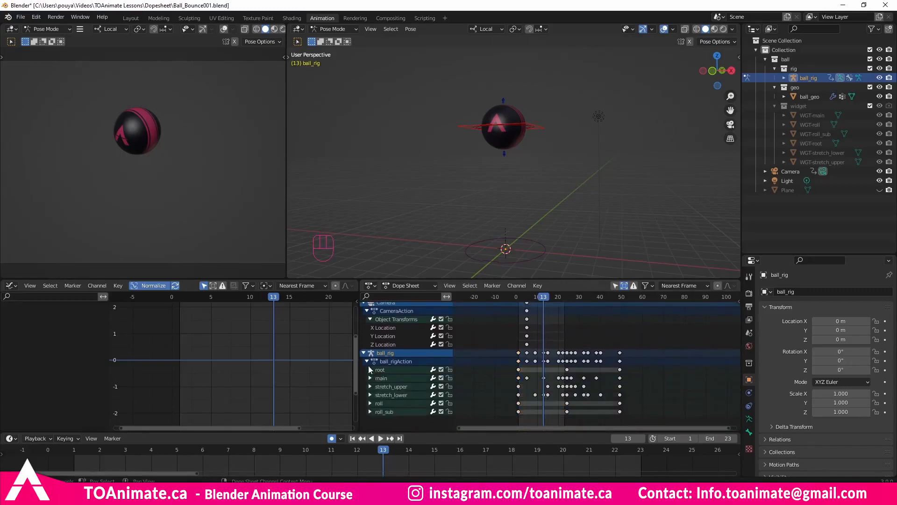
left_click(368, 361)
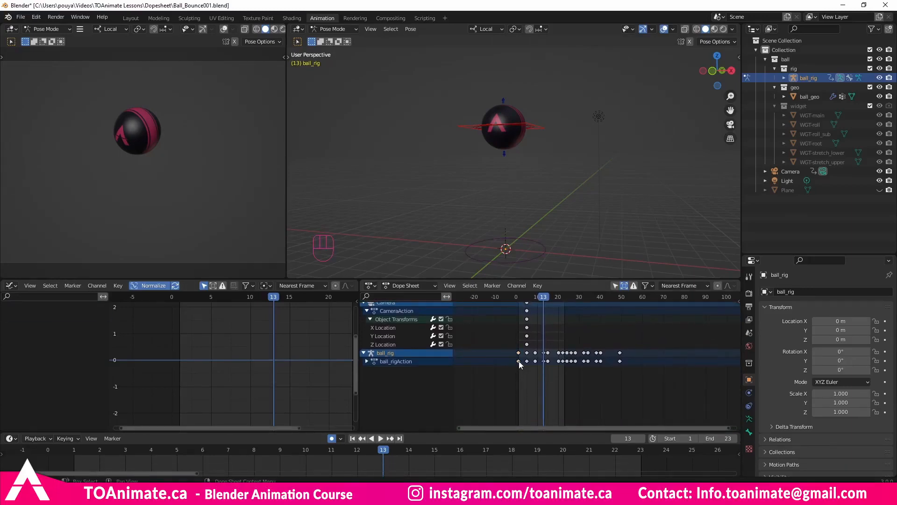
middle_click_drag(515, 367, 513, 391)
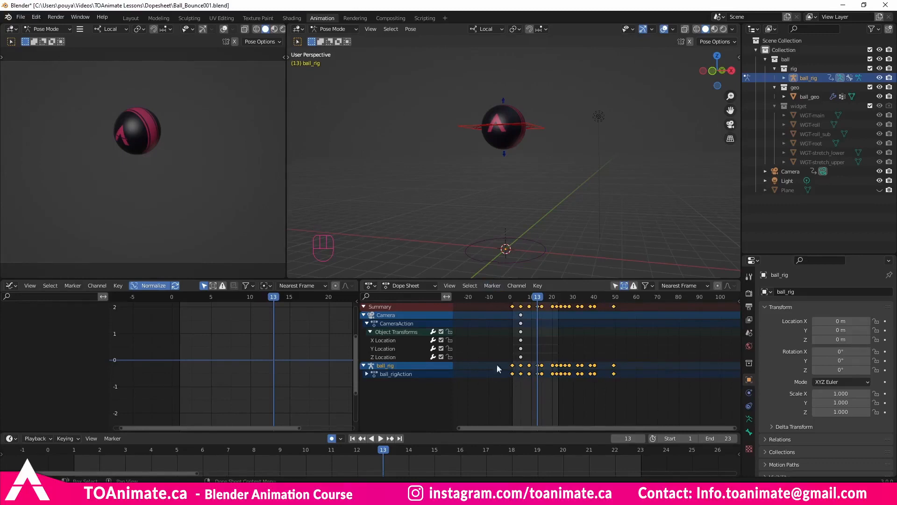
Expand ball_rigAction, select all linked keyframes of the root's Y Location from its first key, and select the frame 1 column
left_click(367, 374)
scroll(369, 379, "down", 1)
scroll(392, 373, "down", 1)
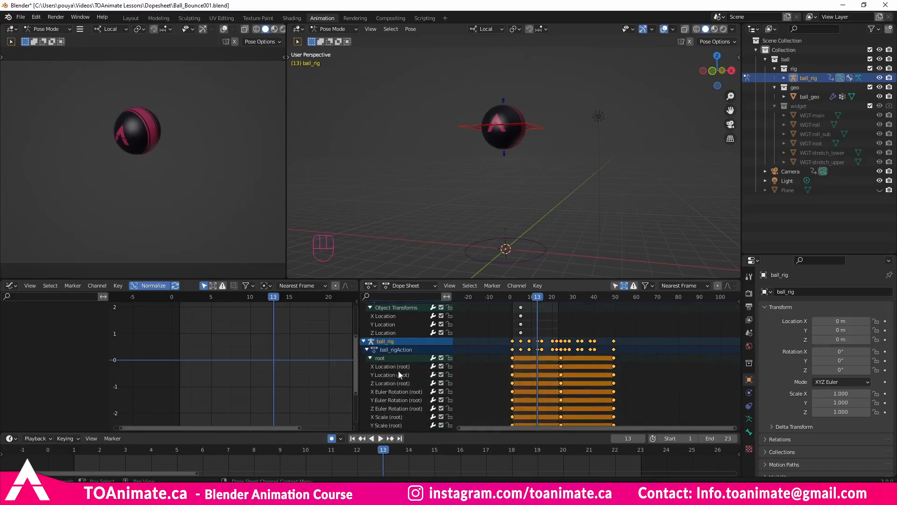
left_click(400, 374)
left_click(484, 365)
left_click(513, 375)
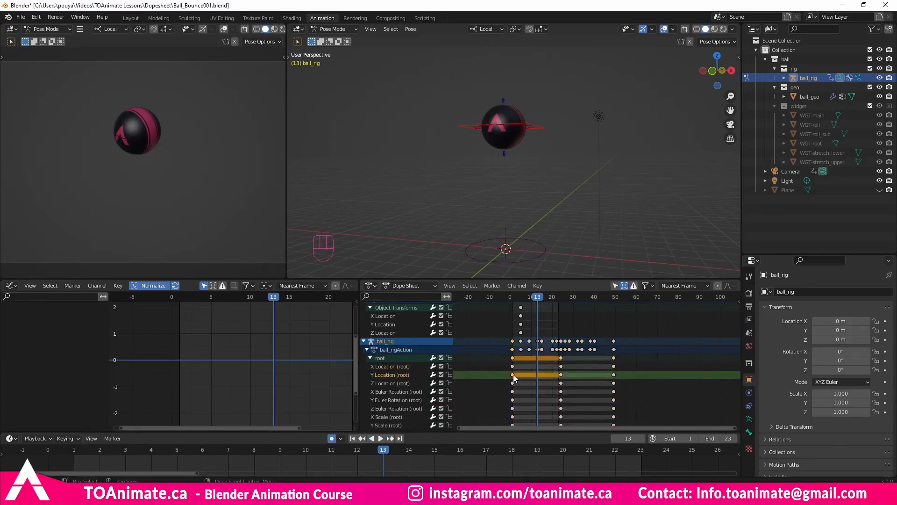
key("l")
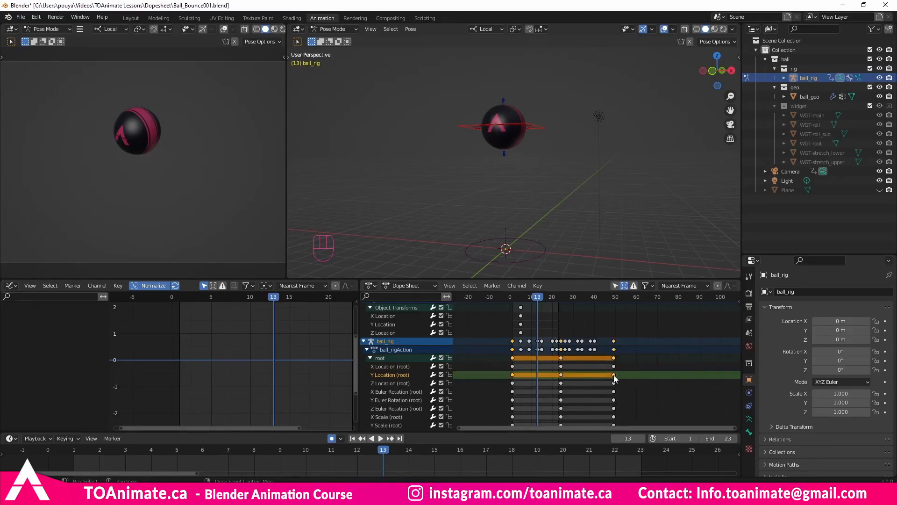
left_click(512, 372, "alt")
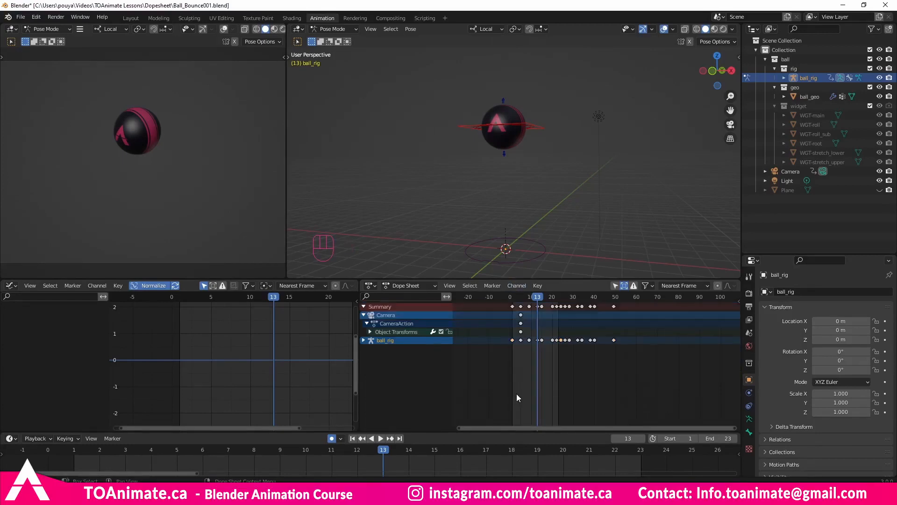
Clear the keyframe selection and try deleting the ball_rig keyframe at about frame 40
left_click(557, 375)
key("a")
key("a")
left_click(594, 340)
key("x")
Select the ball's main control and all ball_rig keyframes, and set their interpolation to Constant
left_click(537, 130)
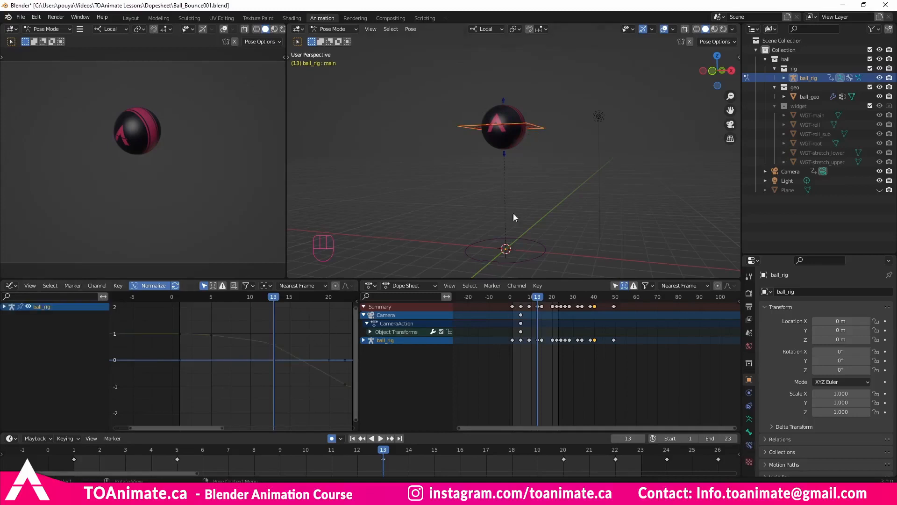
left_click_drag(483, 359, 655, 338)
key("t")
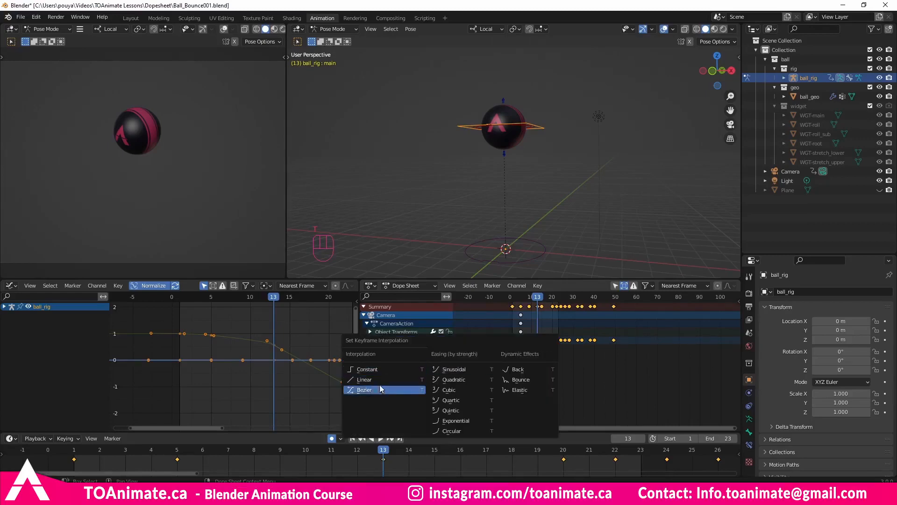
left_click(386, 366)
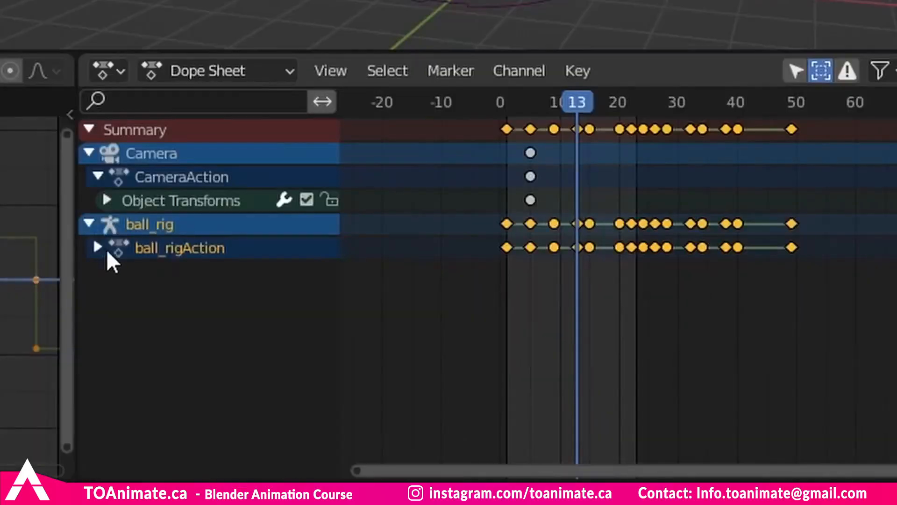
Expand ball_rigAction and set the handle type of all its keyframes to Vector
left_click(95, 244)
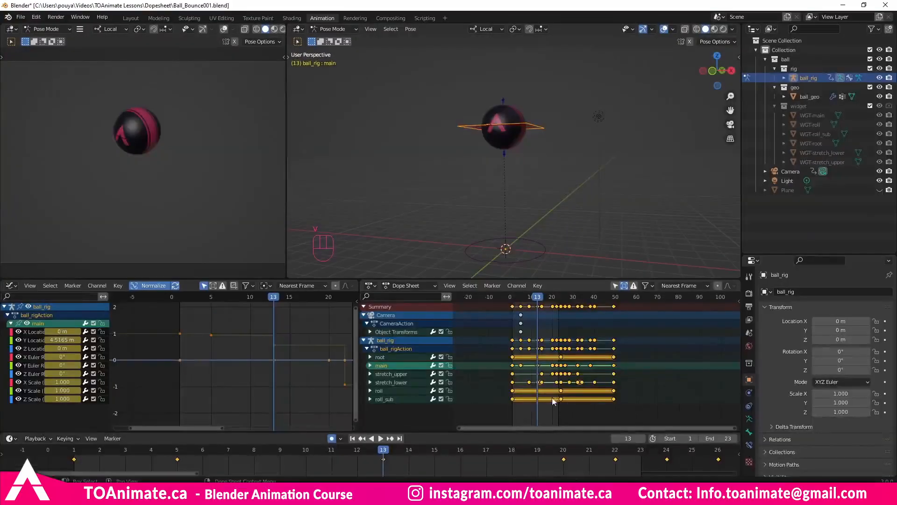
key("v")
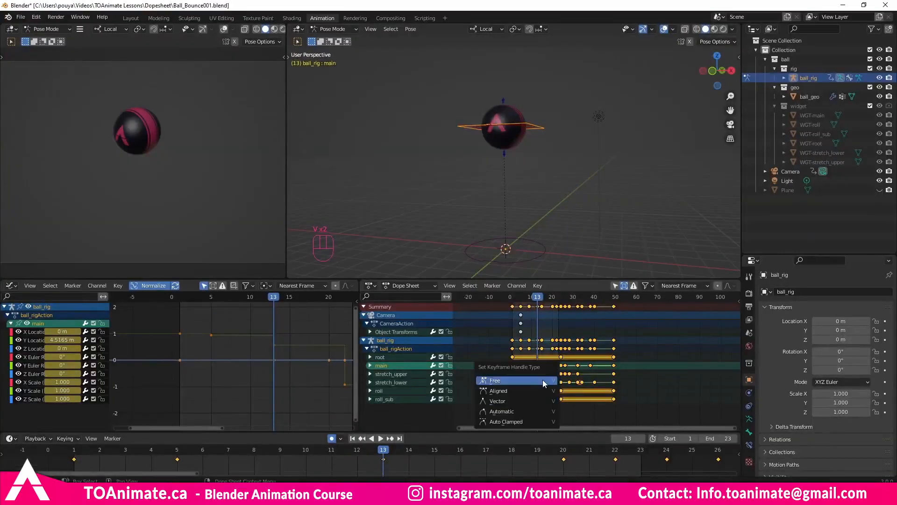
left_click(518, 401)
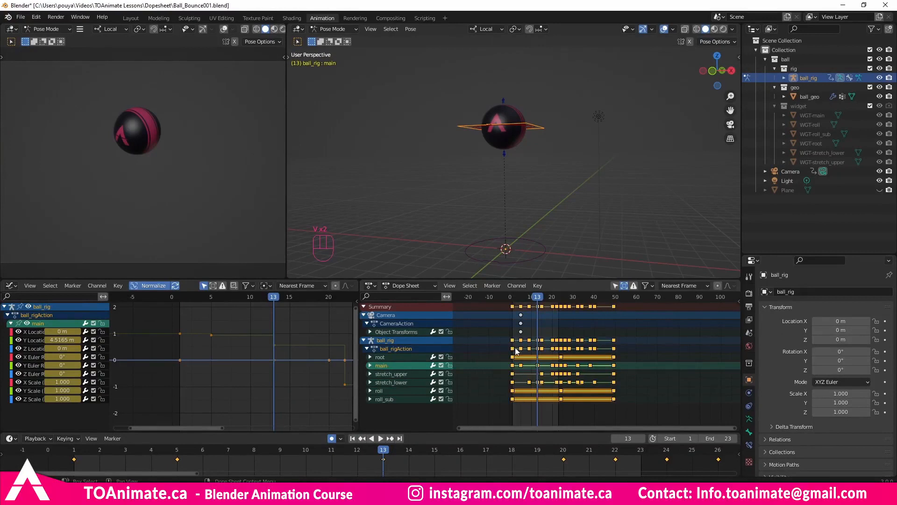
Clear the keyframe selection and select the main control to show its curves in the Graph Editor
left_click(530, 410)
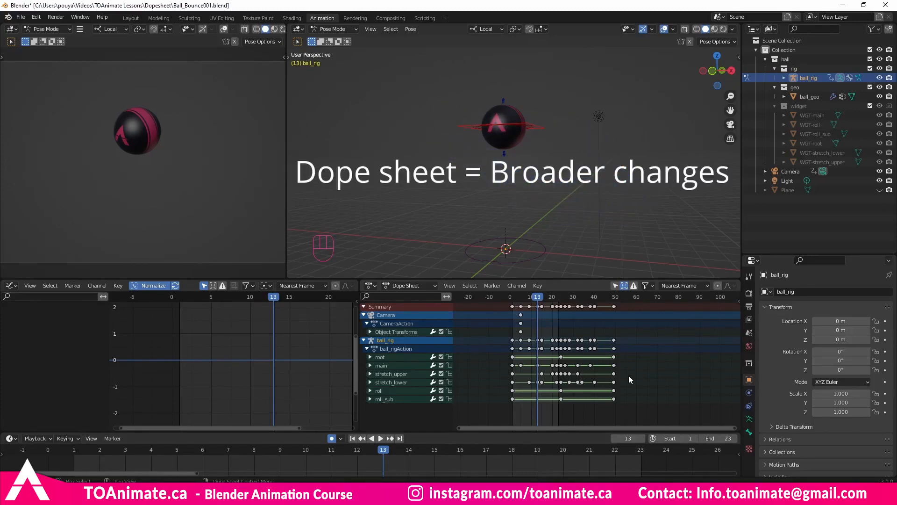
left_click(381, 365)
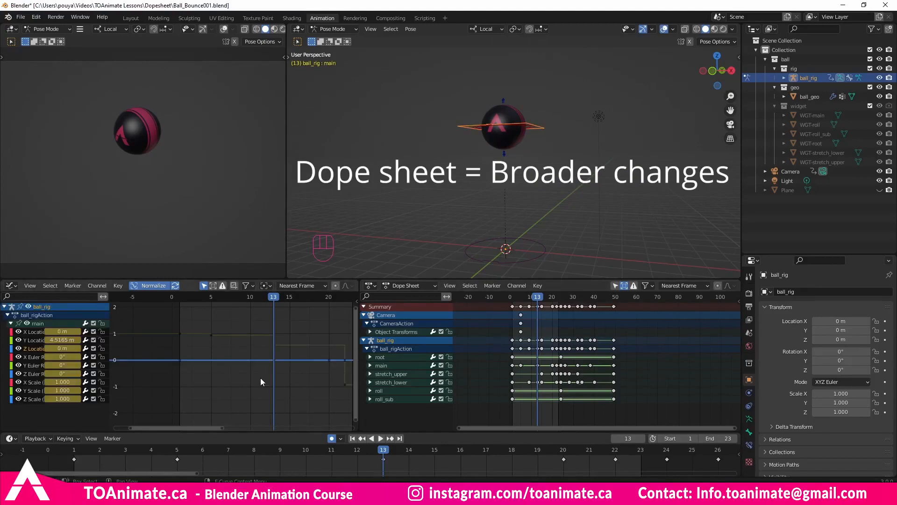